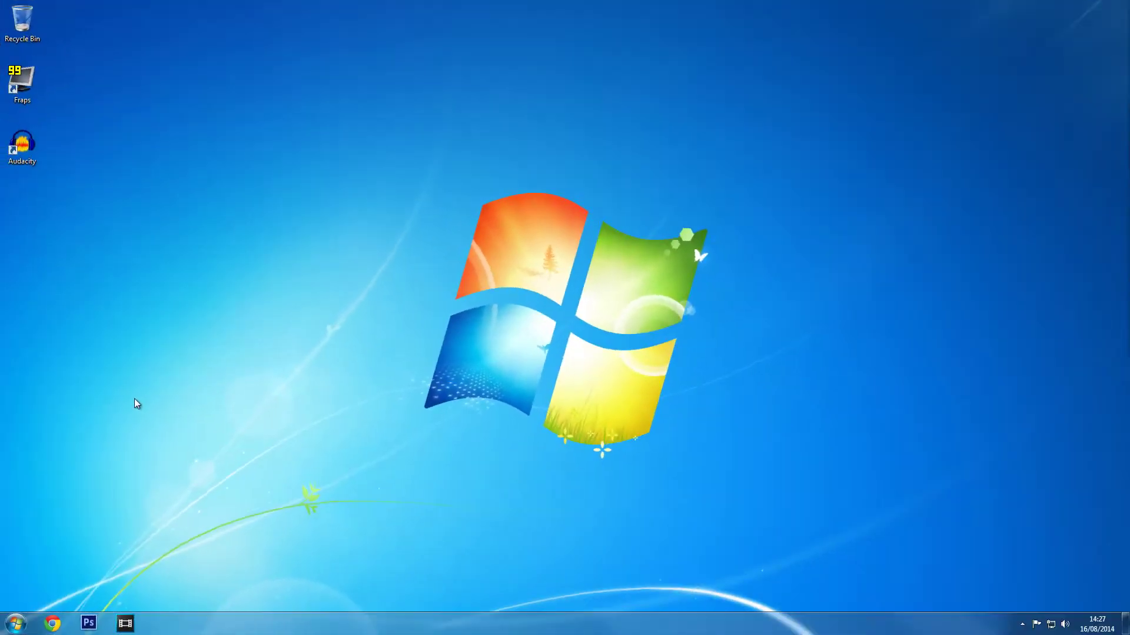
Switch to Chrome, search the web for "fraps", and open the official Fraps website.
{"action": "left_click", "coordinate": [53, 624]}
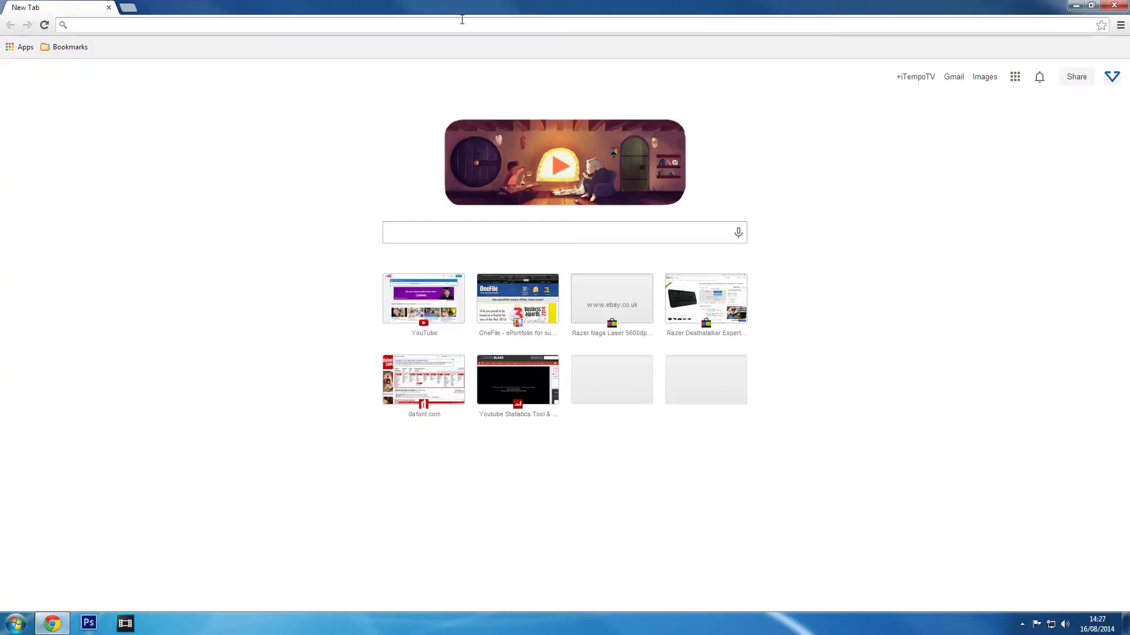
{"action": "left_click", "coordinate": [461, 20]}
{"action": "type", "text": "fraps"}
{"action": "key", "text": "Return"}
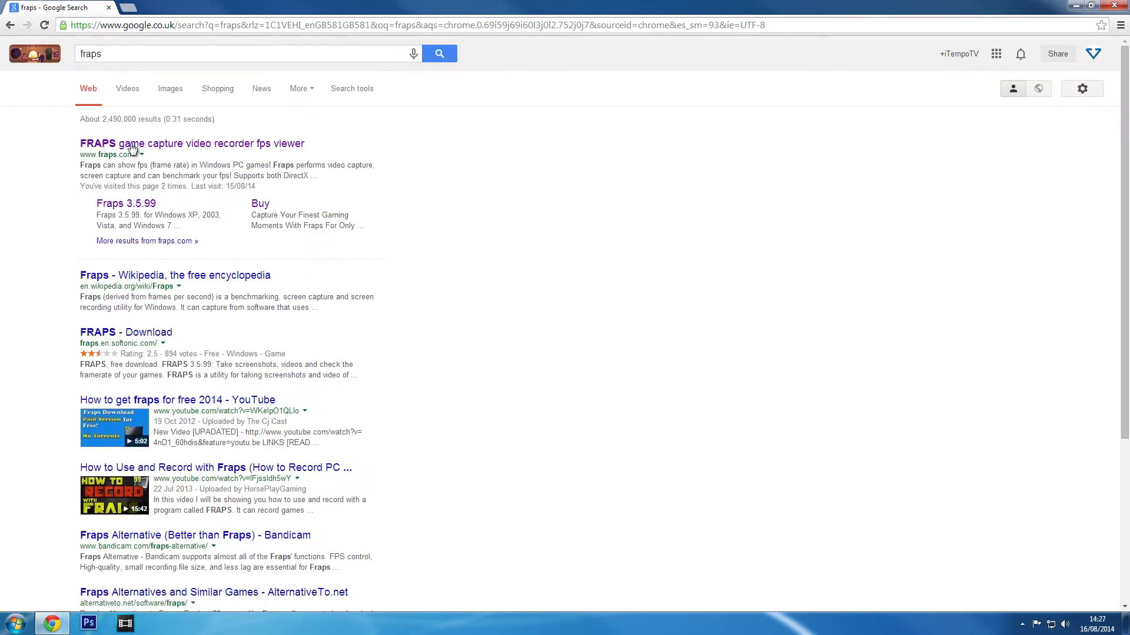
{"action": "left_click", "coordinate": [131, 147]}
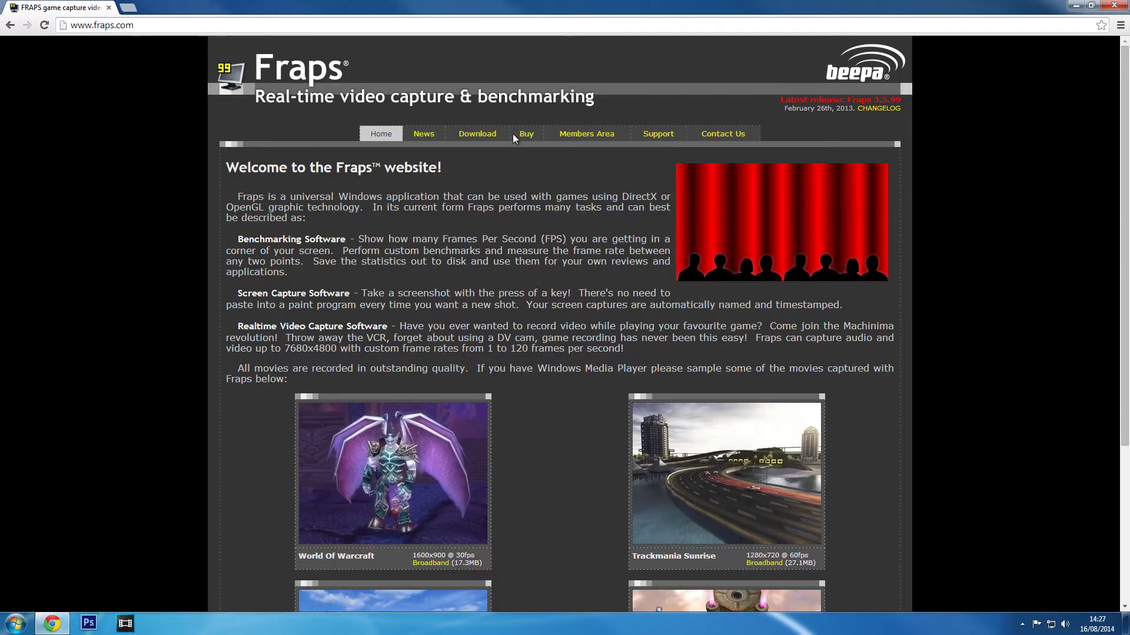
Open the Fraps purchase page and examine the price in its heading.
{"action": "left_click", "coordinate": [526, 134]}
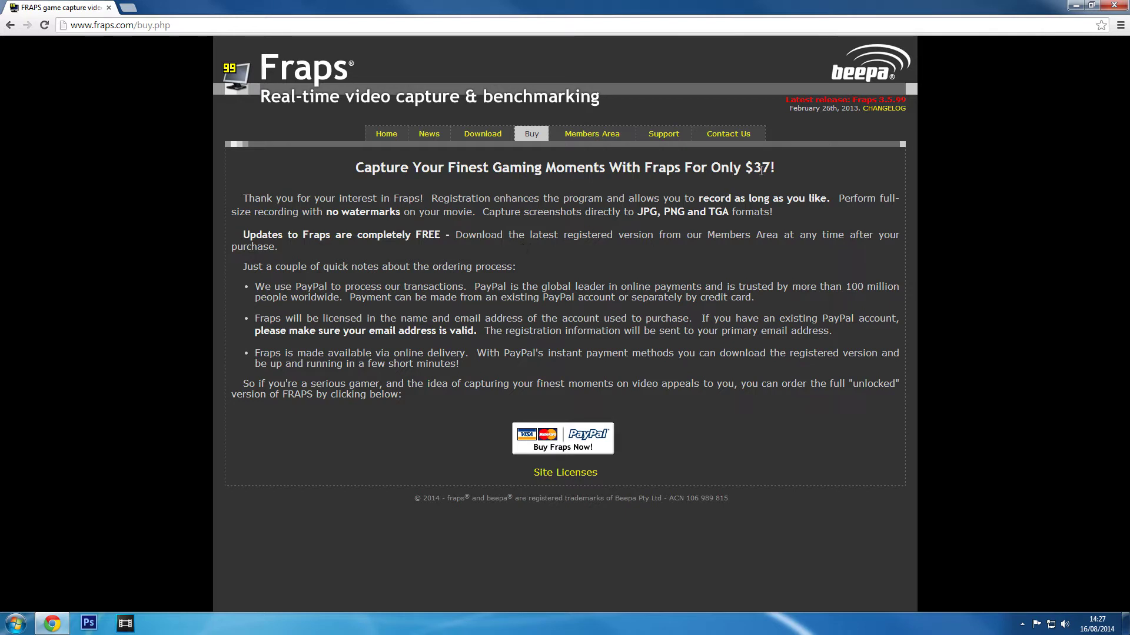
{"action": "left_click_drag", "start_coordinate": [745, 167], "coordinate": [796, 180]}
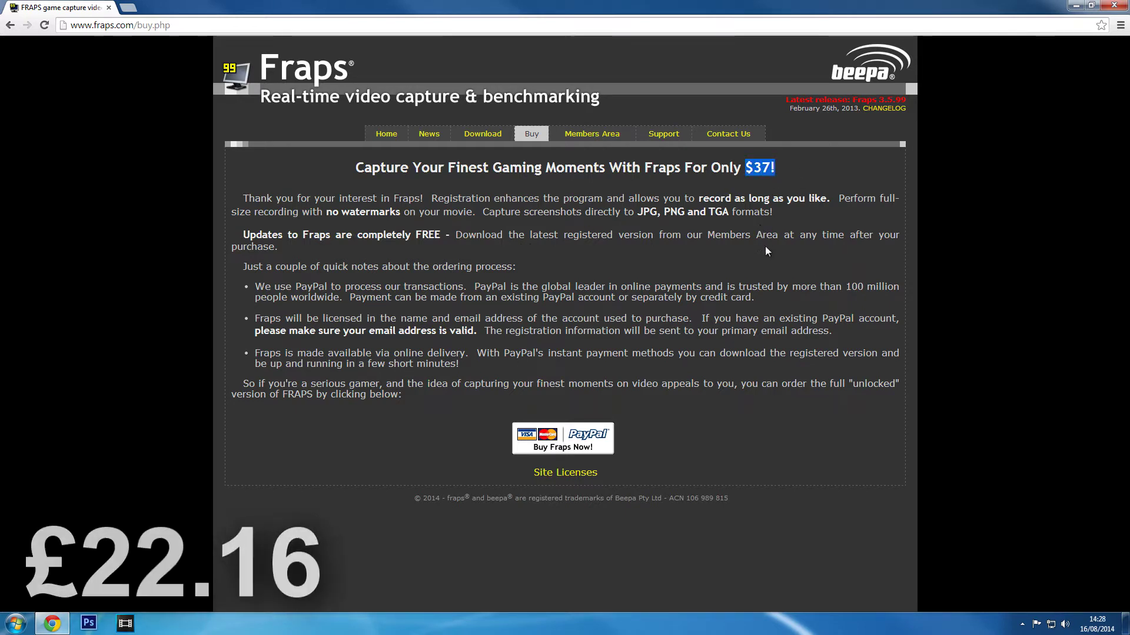
{"action": "left_click", "coordinate": [703, 228]}
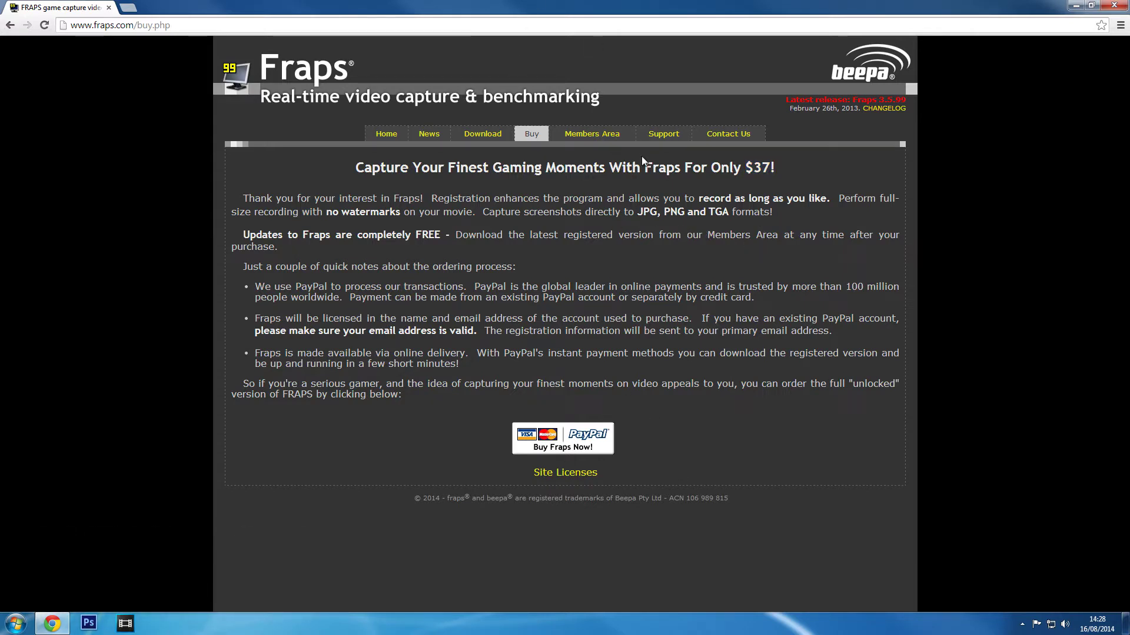
Open the Fraps Members Area, dismiss its login prompt, and go to the Fraps download page.
{"action": "left_click", "coordinate": [606, 137]}
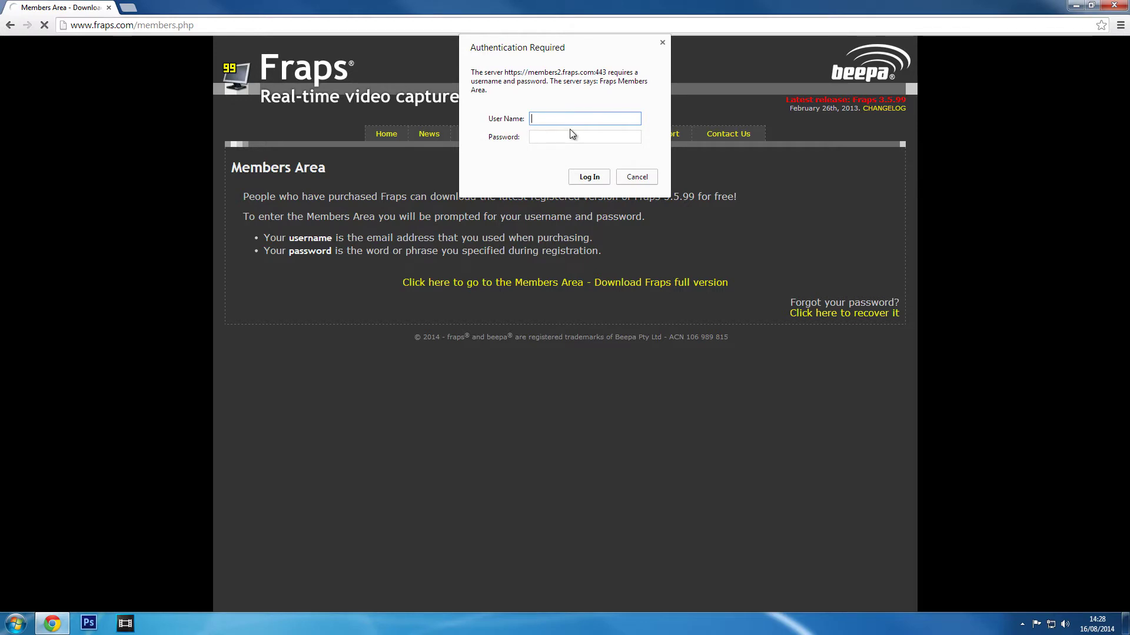
{"action": "left_click", "coordinate": [636, 179]}
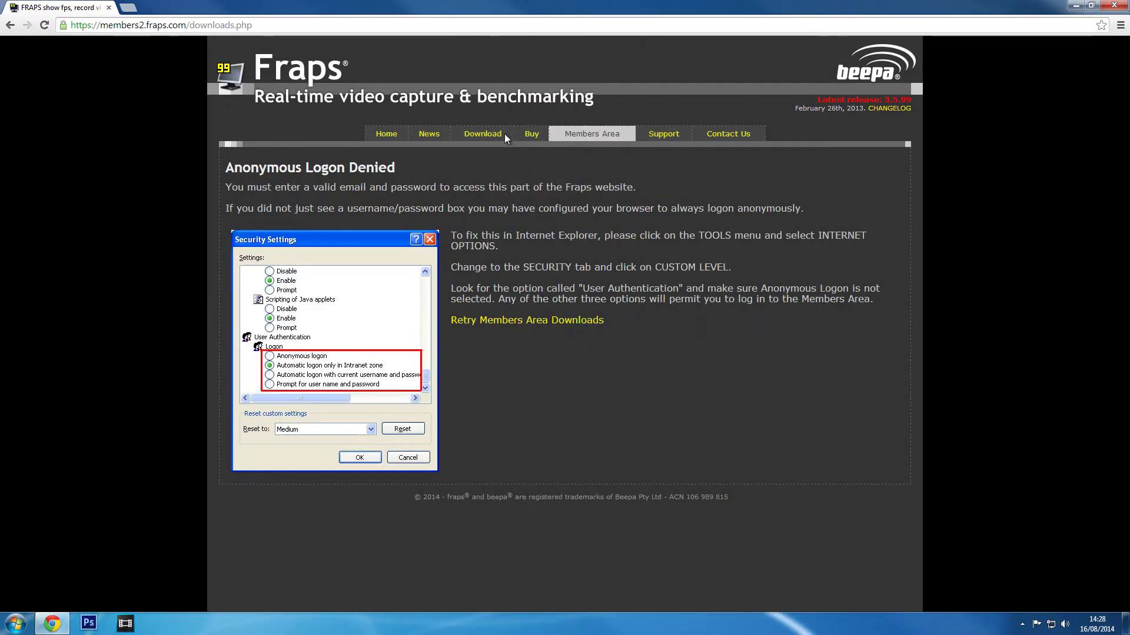
{"action": "left_click", "coordinate": [501, 135]}
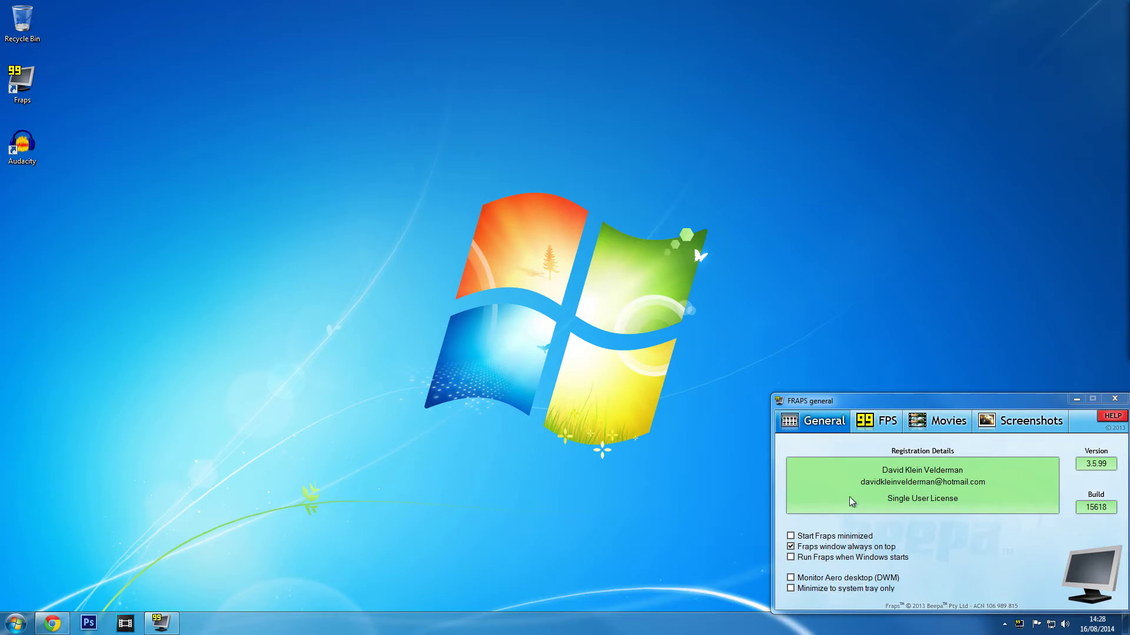
In the Fraps movie settings, set the video capture hotkey to NUM SUB and turn off "Only capture while pushing".
{"action": "left_click", "coordinate": [890, 425]}
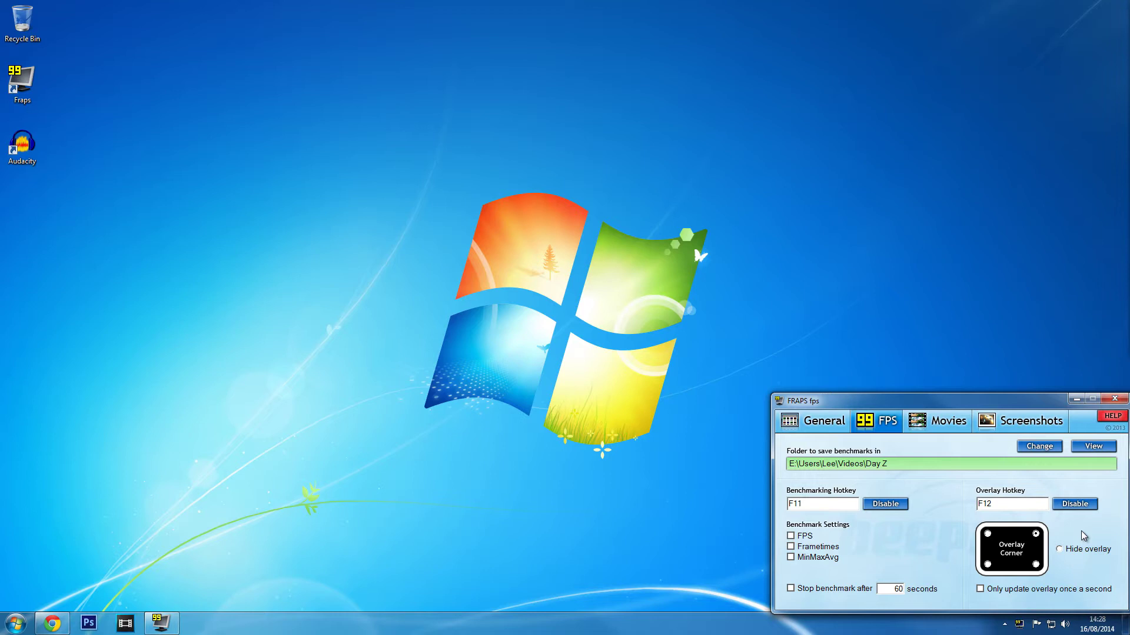
{"action": "left_click", "coordinate": [935, 428]}
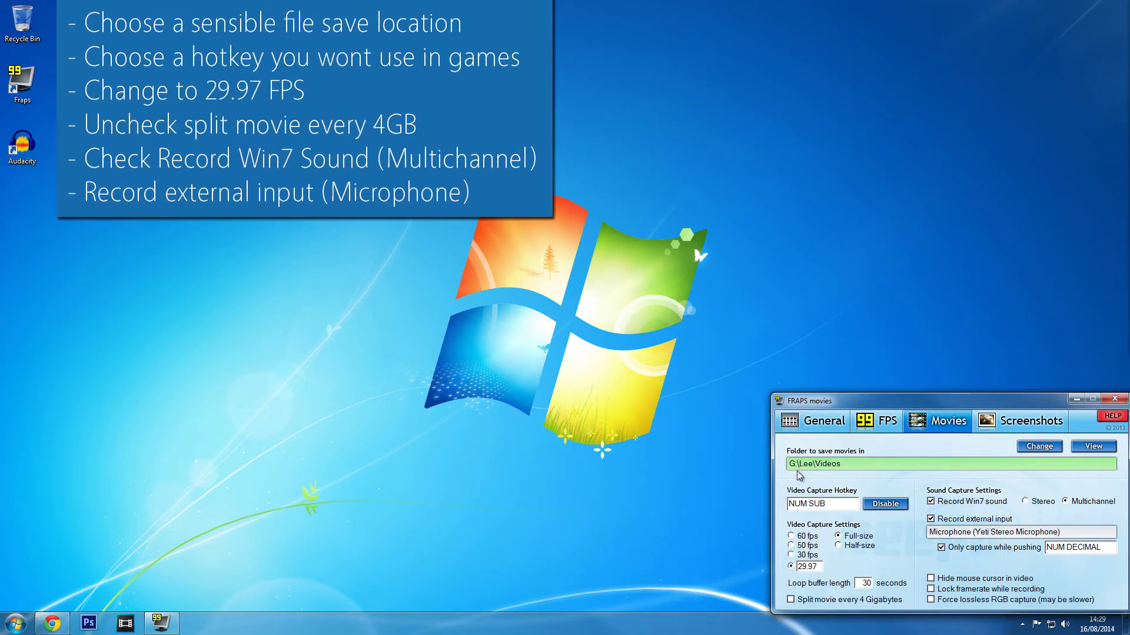
{"action": "left_click", "coordinate": [839, 503]}
{"action": "key", "text": "KP_Subtract"}
{"action": "left_click", "coordinate": [884, 604]}
{"action": "left_click", "coordinate": [941, 549]}
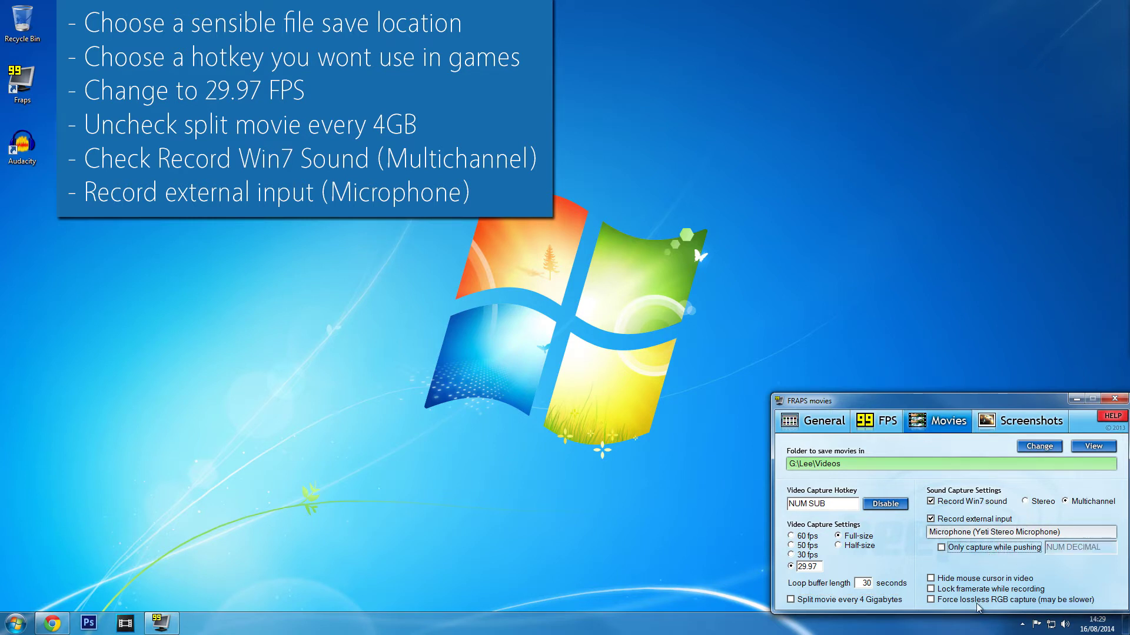
Open the Windows recording devices, examine the default-device options for the headset and Yeti Stereo Microphone, and close the dialog.
{"action": "left_click", "coordinate": [1064, 628]}
{"action": "right_click", "coordinate": [1064, 628]}
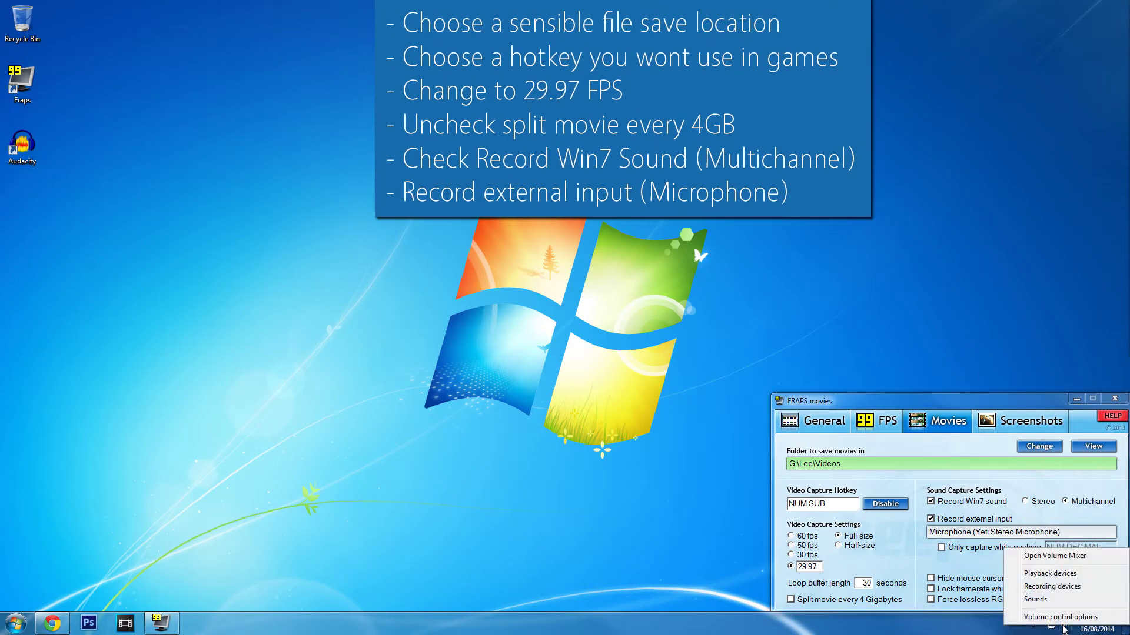
{"action": "left_click", "coordinate": [1062, 587]}
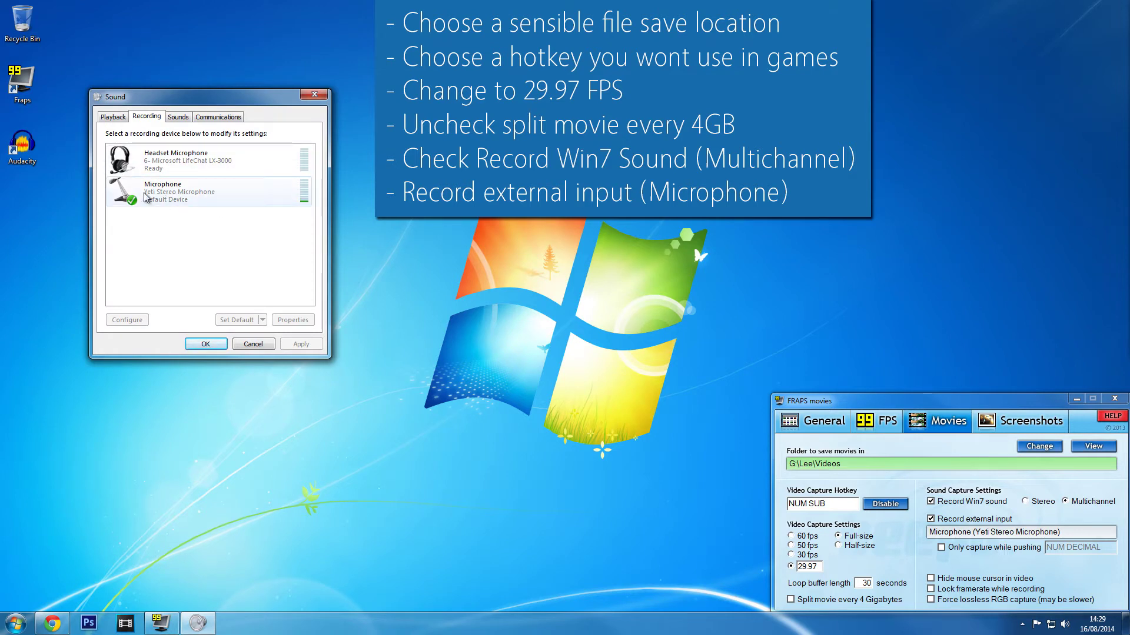
{"action": "right_click", "coordinate": [184, 198]}
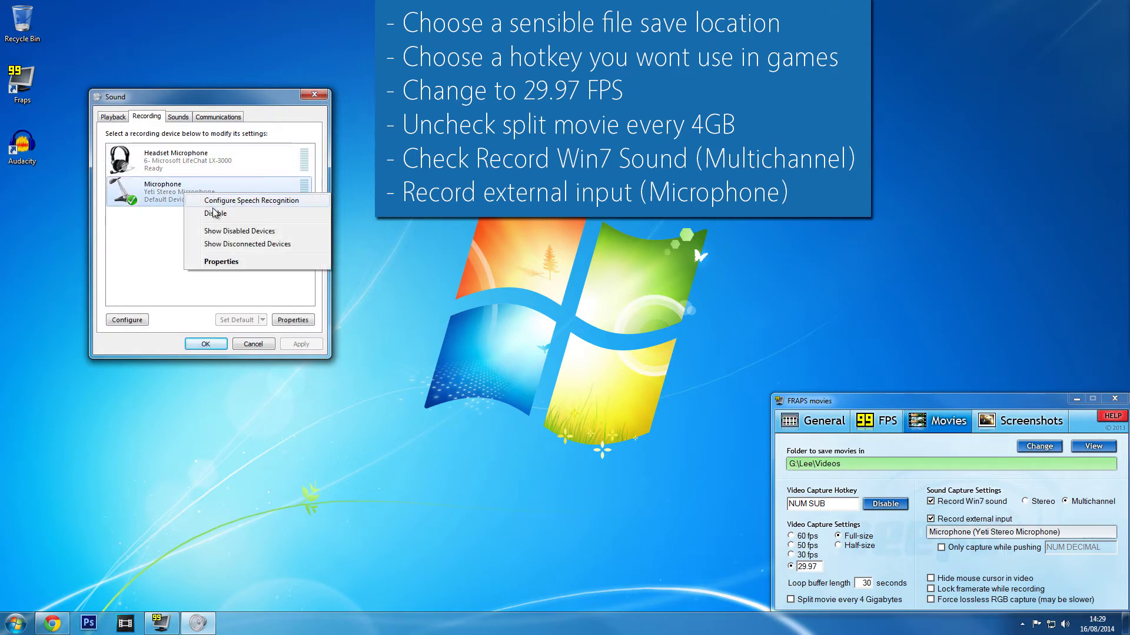
{"action": "left_click", "coordinate": [169, 163]}
{"action": "right_click", "coordinate": [170, 162]}
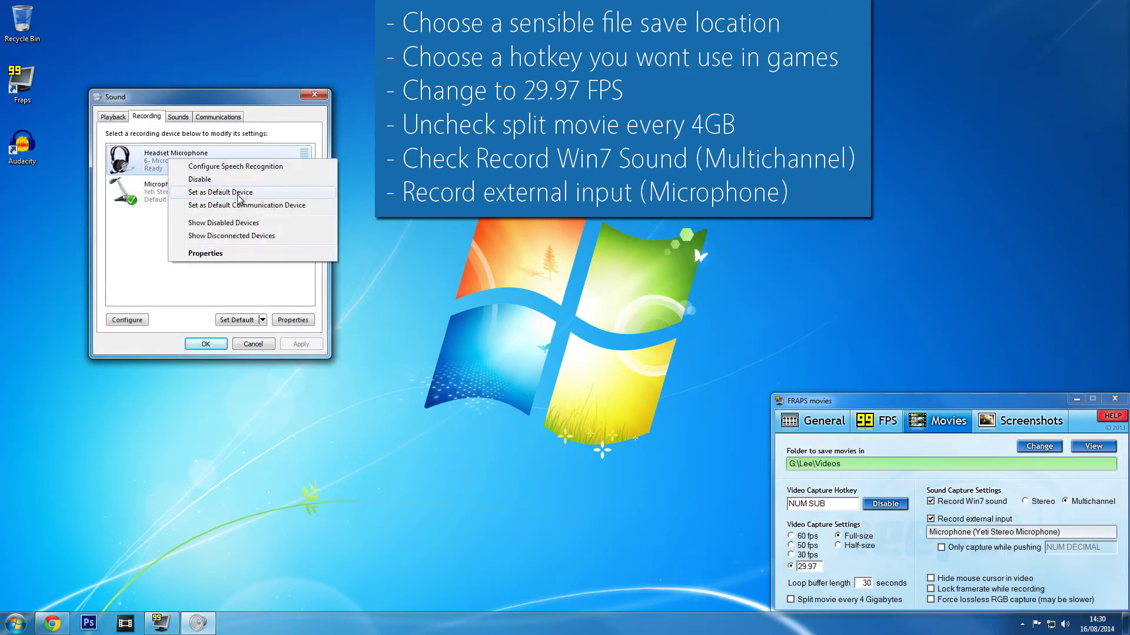
{"action": "left_click", "coordinate": [155, 192]}
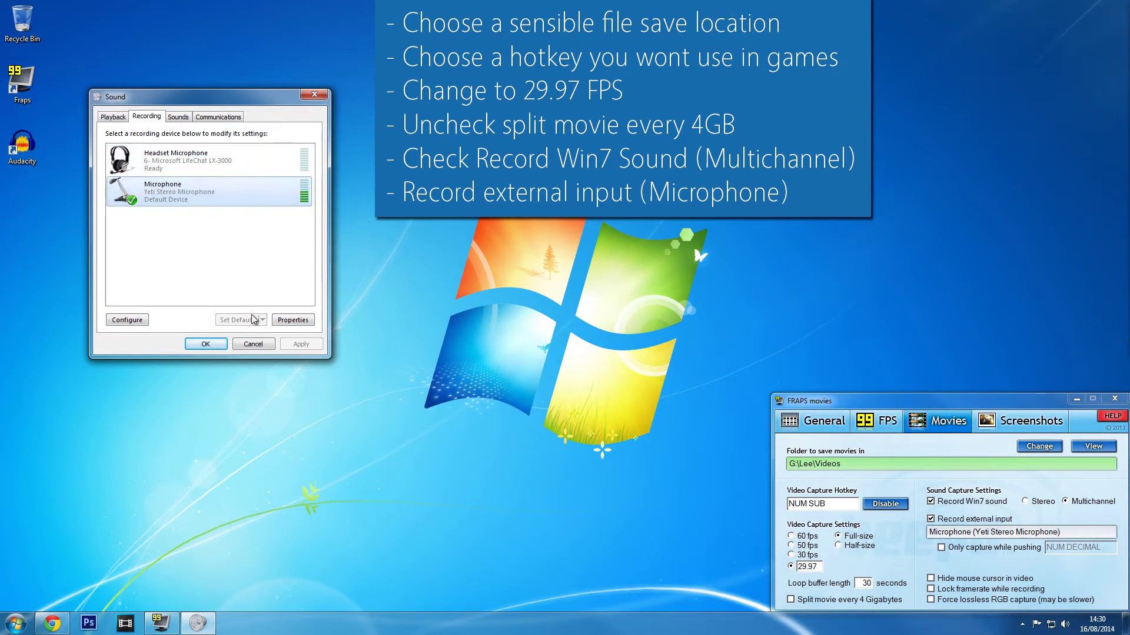
{"action": "left_click", "coordinate": [205, 345]}
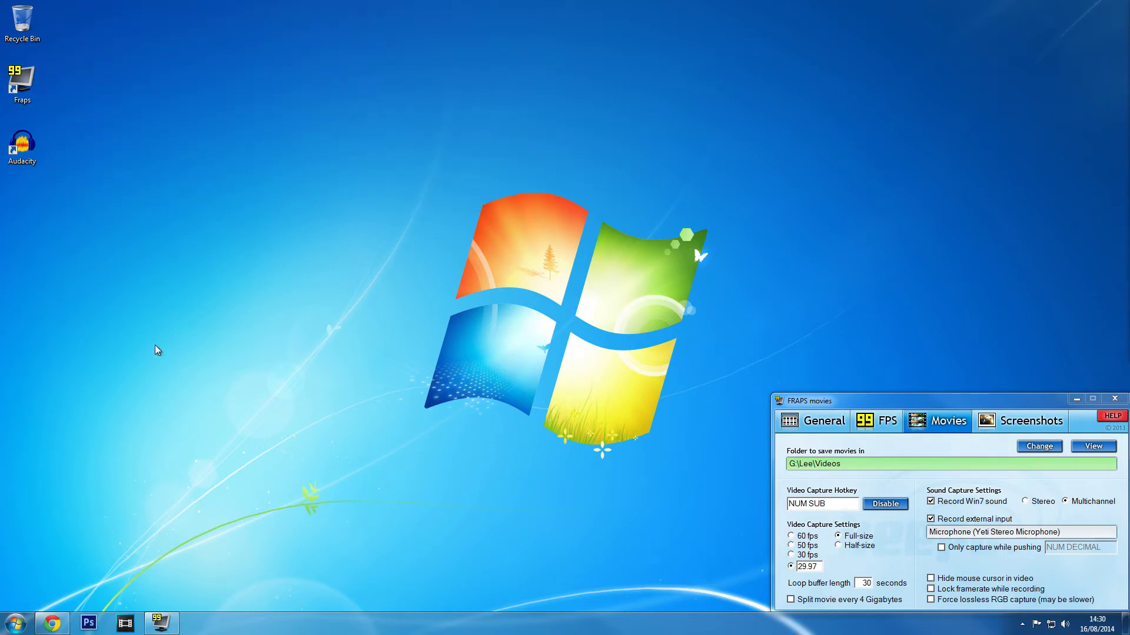
Launch Minecraft to test the Fraps capture.
{"action": "left_click", "coordinate": [16, 622]}
{"action": "left_click", "coordinate": [45, 436]}
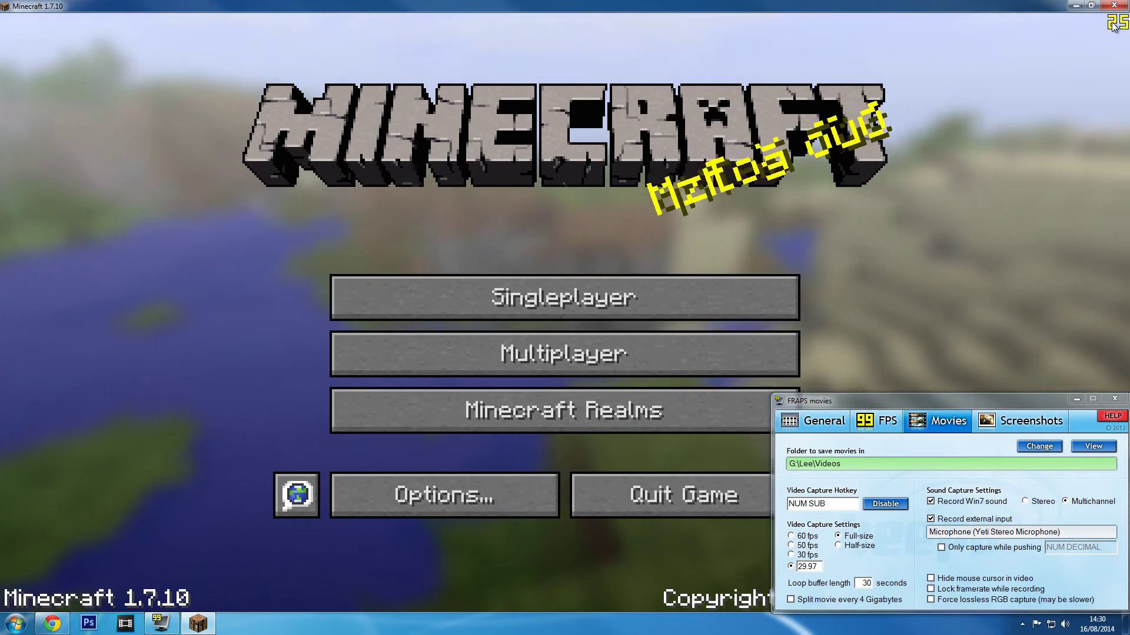
Try the Fraps FPS overlay in the bottom-left and top-left corners, and return it to the top-right corner.
{"action": "left_click", "coordinate": [893, 424]}
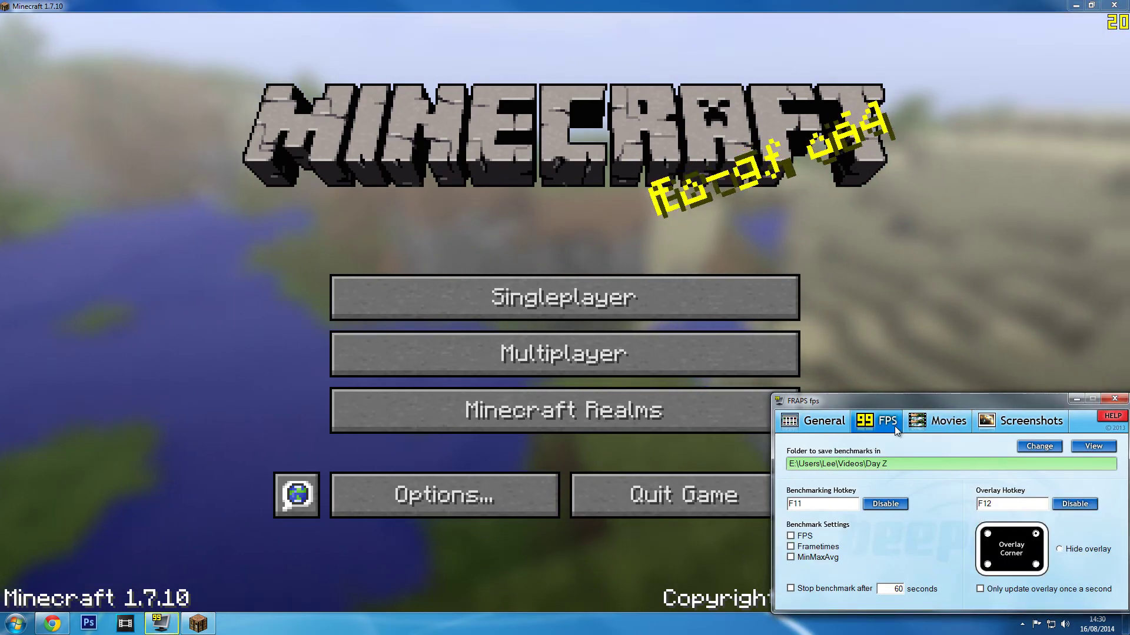
{"action": "left_click", "coordinate": [987, 564]}
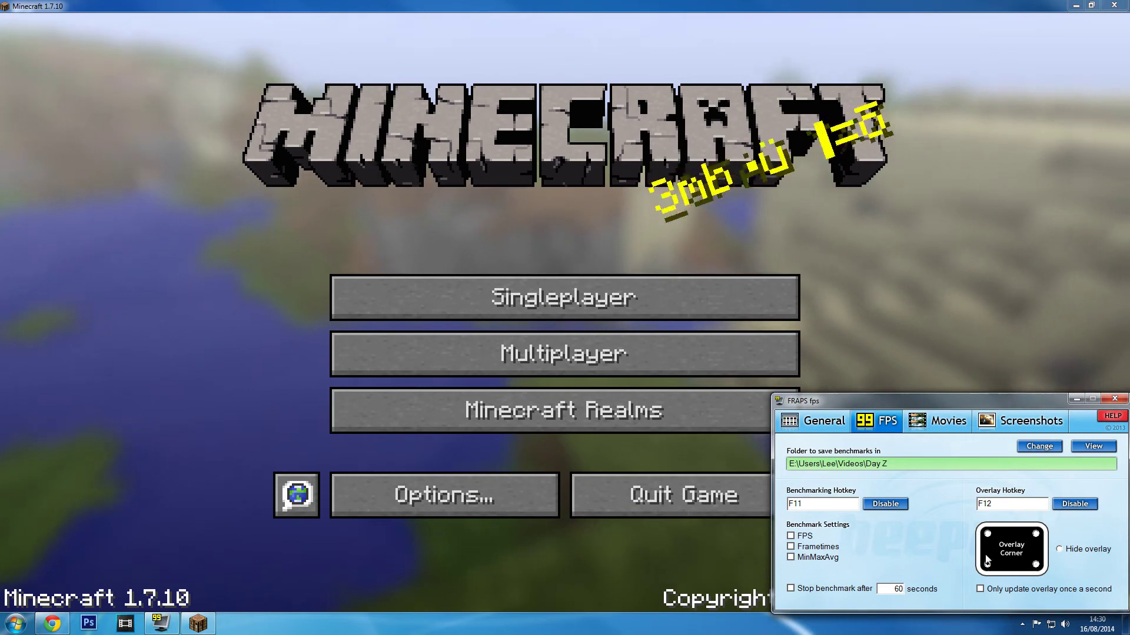
{"action": "left_click", "coordinate": [987, 534]}
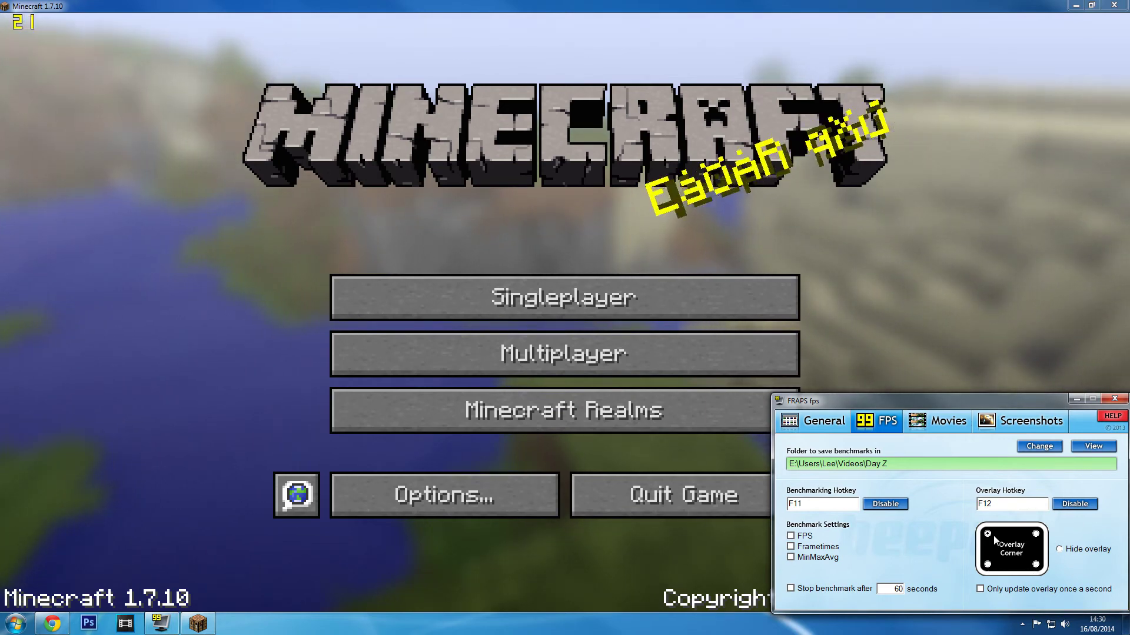
{"action": "left_click", "coordinate": [1035, 534]}
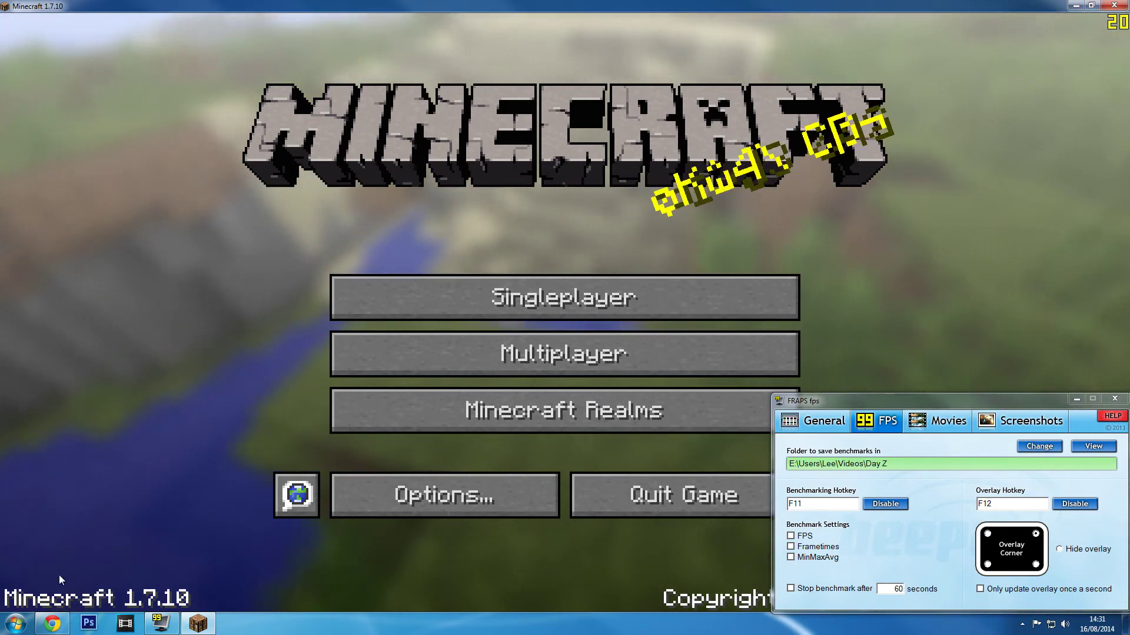
{"action": "left_click", "coordinate": [15, 622]}
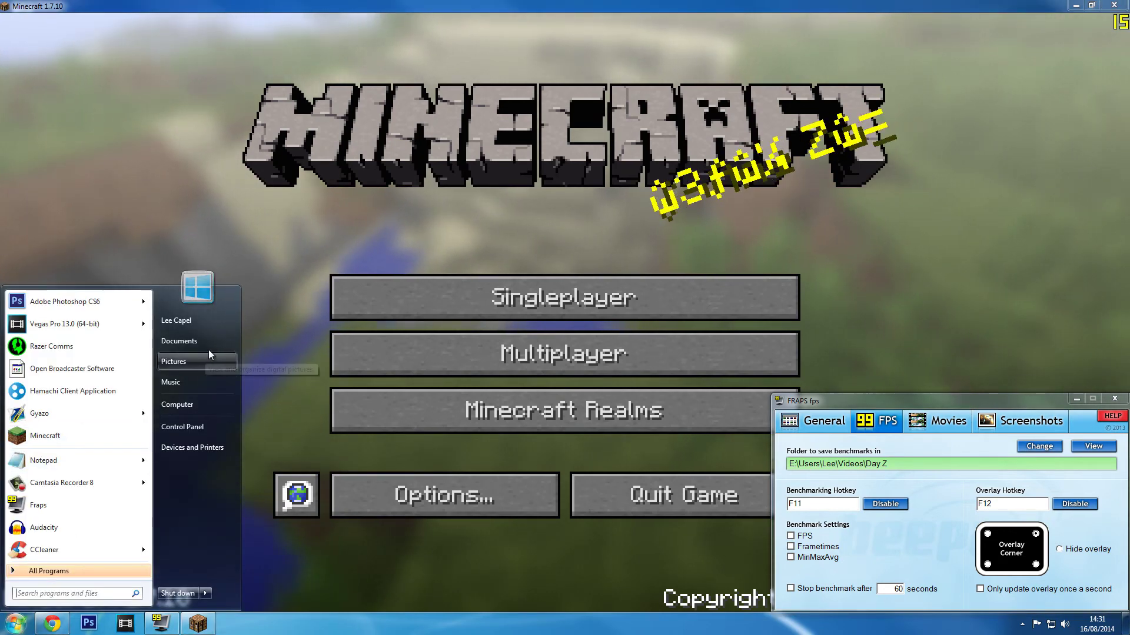
{"action": "left_click", "coordinate": [194, 341]}
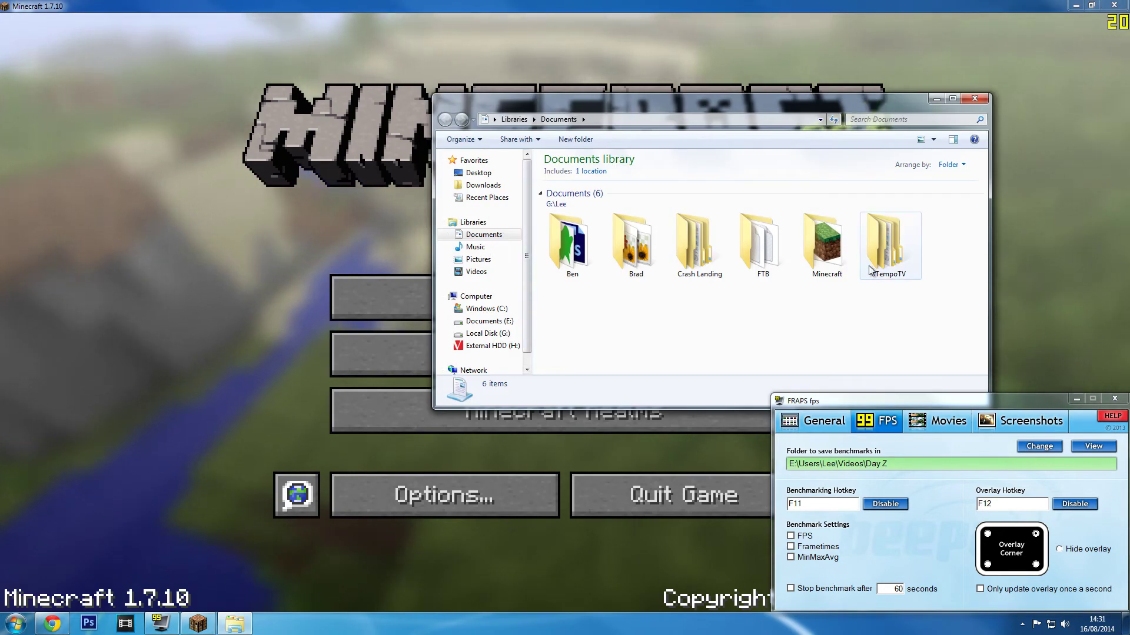
{"action": "left_click", "coordinate": [476, 272]}
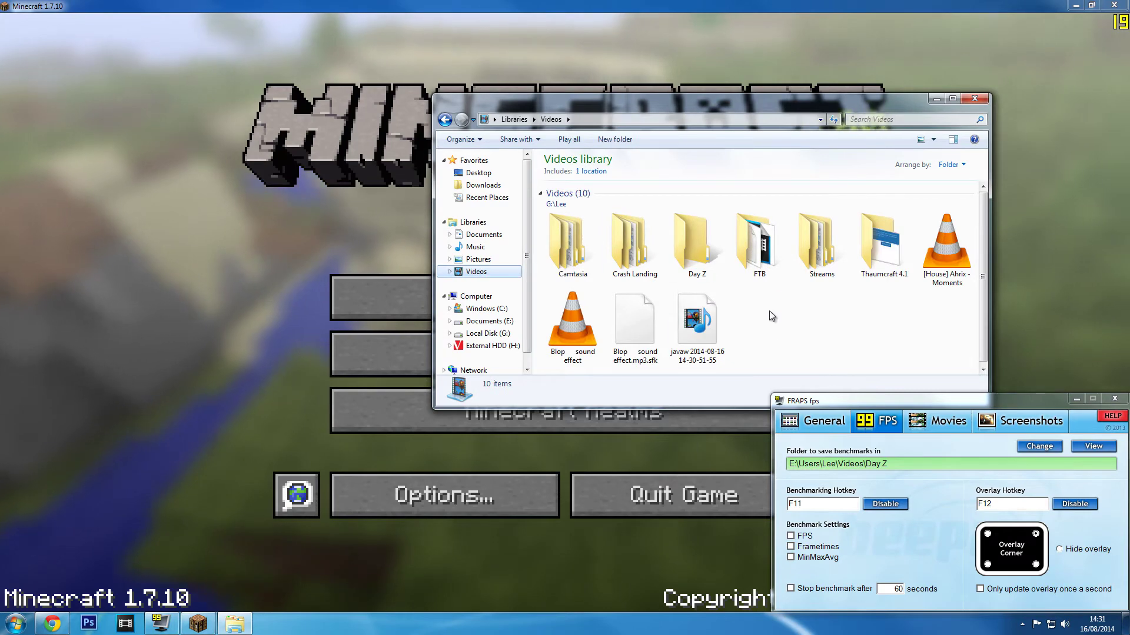
{"action": "left_click", "coordinate": [696, 320]}
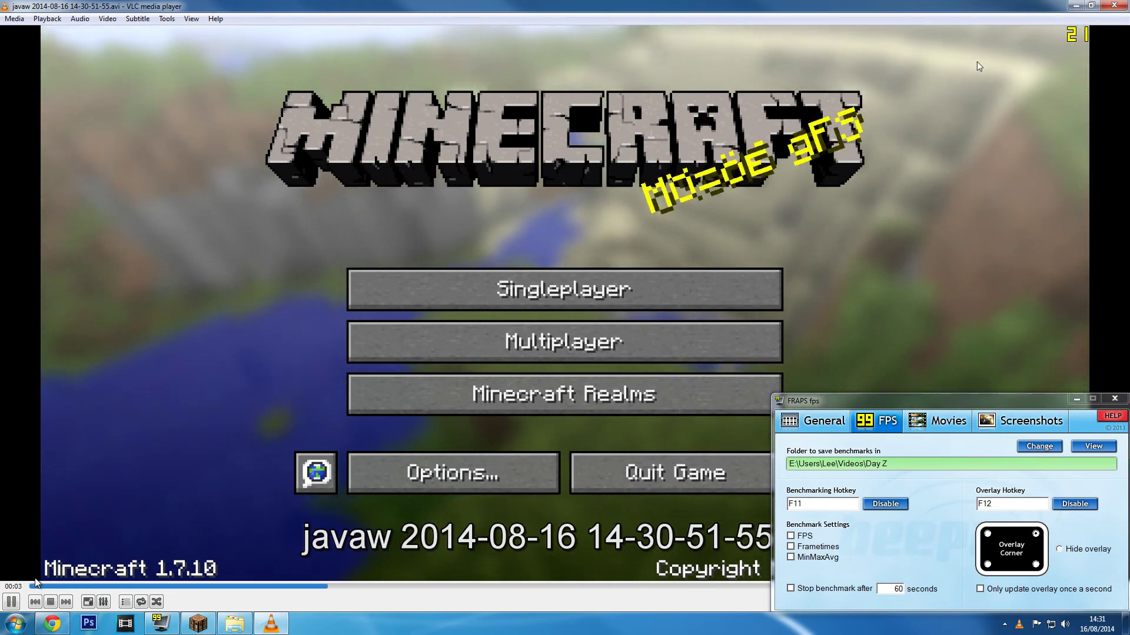
{"action": "left_click", "coordinate": [51, 602]}
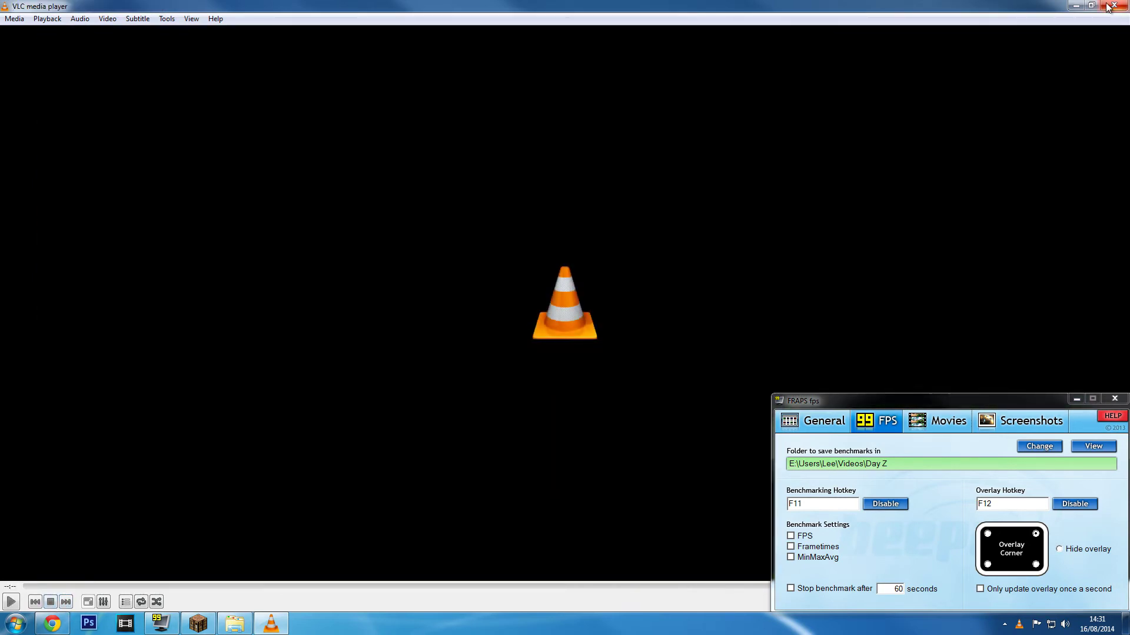
{"action": "left_click", "coordinate": [1110, 6]}
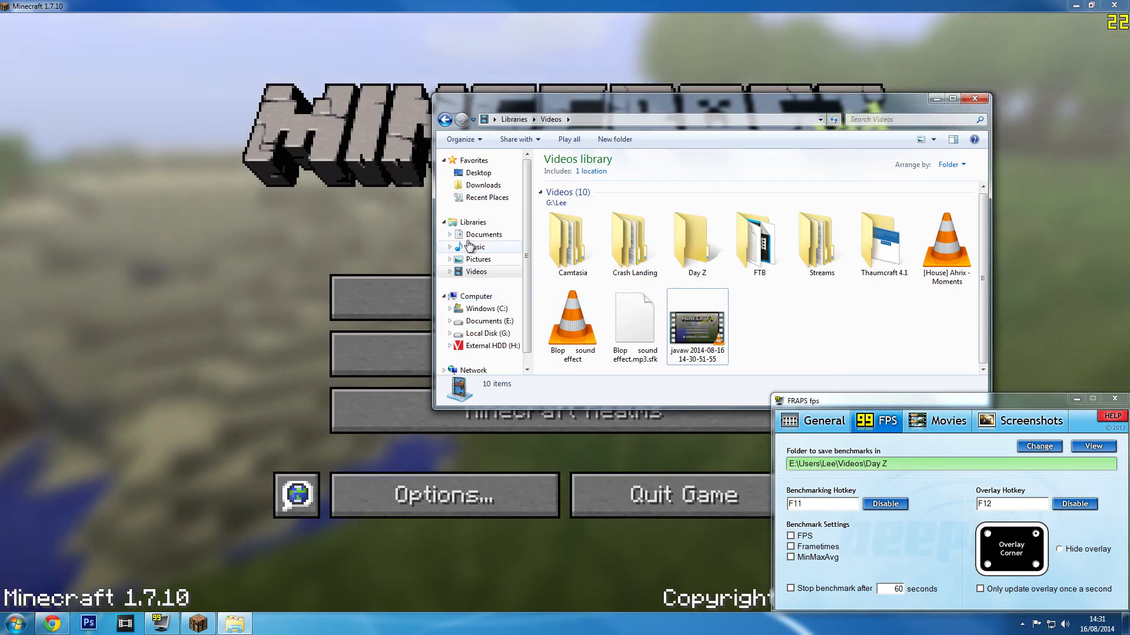
{"action": "left_click", "coordinate": [725, 315]}
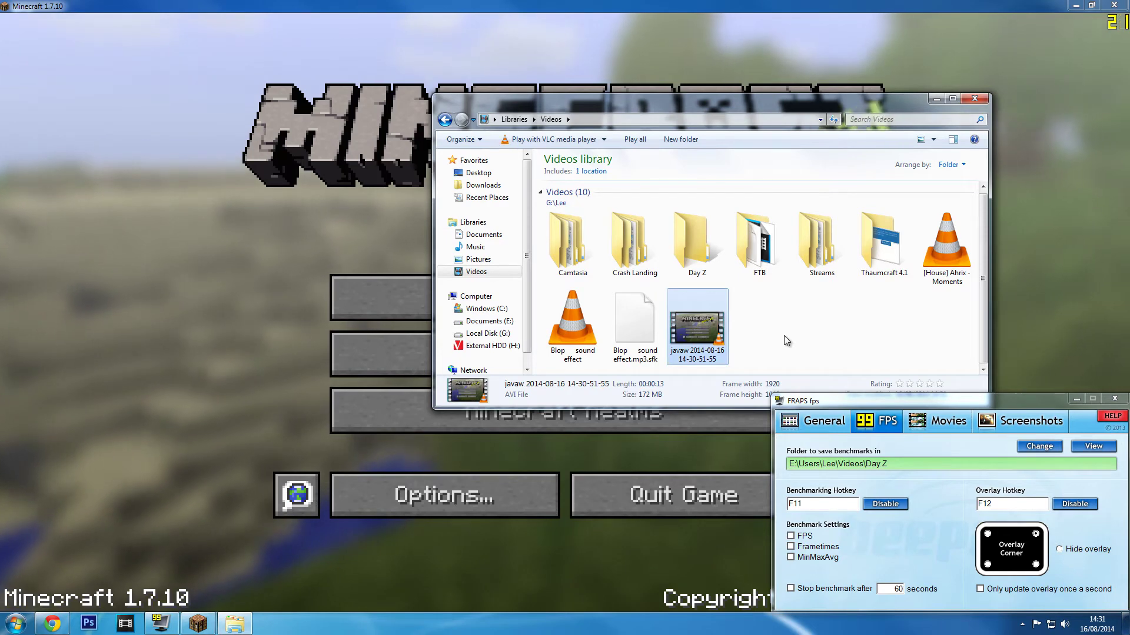
{"action": "key", "text": "shift+Delete"}
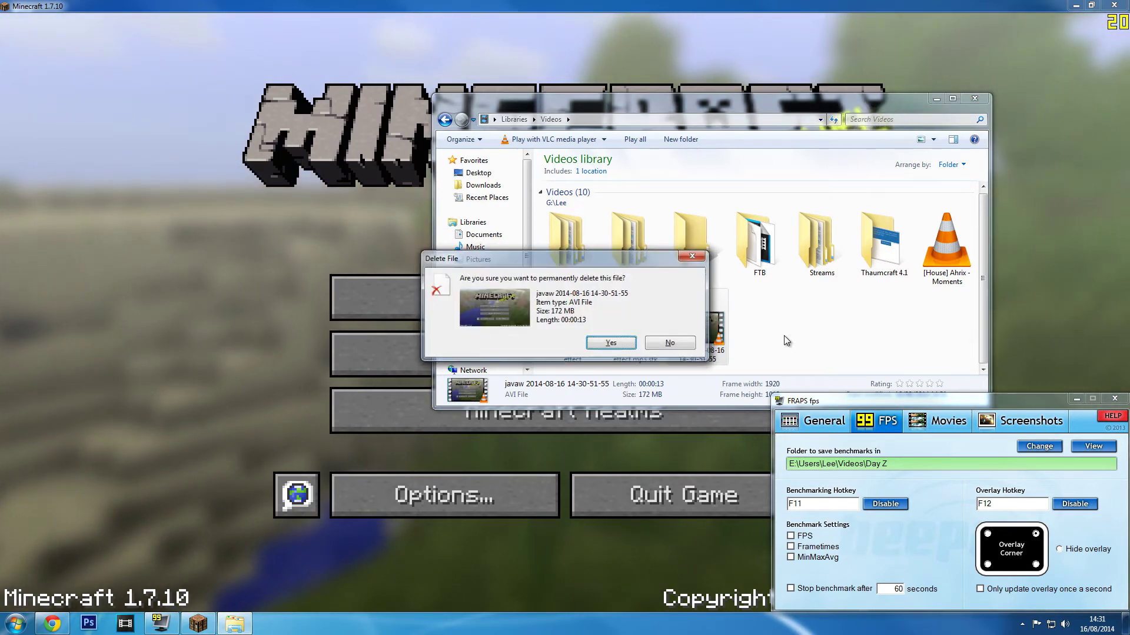
{"action": "key", "text": "Return"}
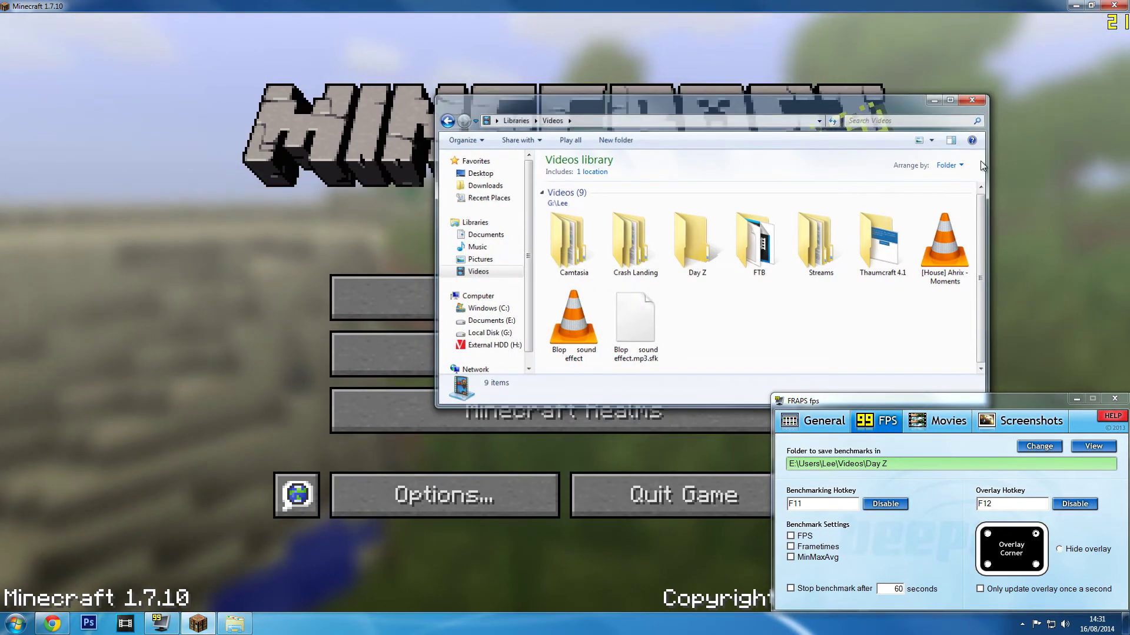
{"action": "left_click", "coordinate": [972, 100]}
{"action": "left_click", "coordinate": [939, 420]}
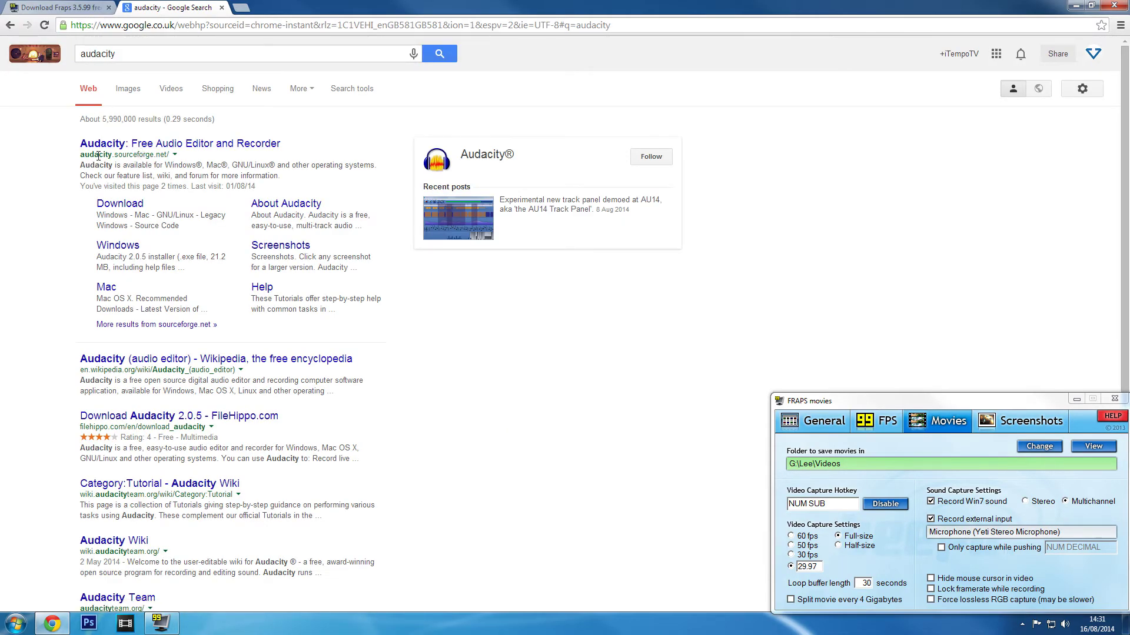
Start downloading the Audacity 2.0.5 Windows installer to the Downloads folder from the Audacity site, cancel the save, and close the browser.
{"action": "left_click", "coordinate": [179, 144]}
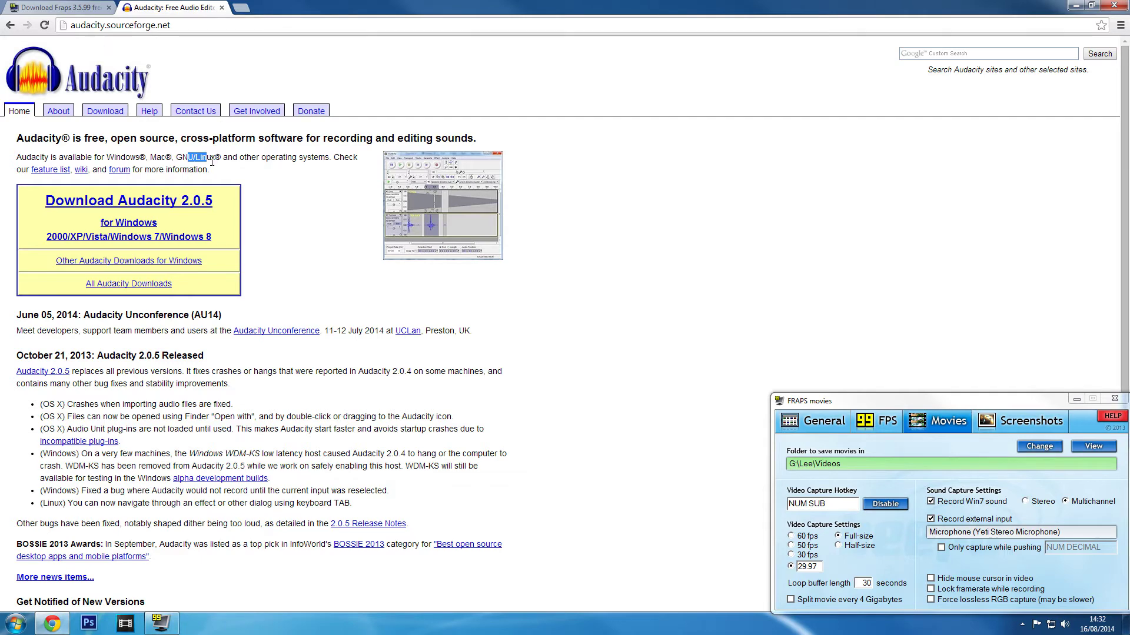
{"action": "left_click", "coordinate": [181, 201]}
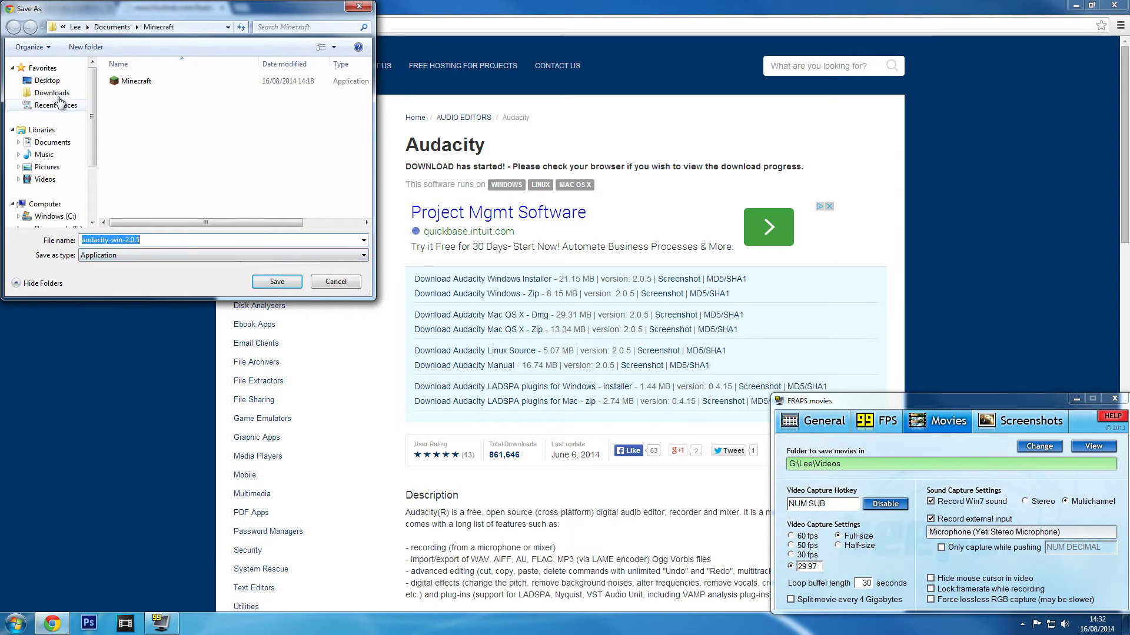
{"action": "left_click", "coordinate": [56, 93]}
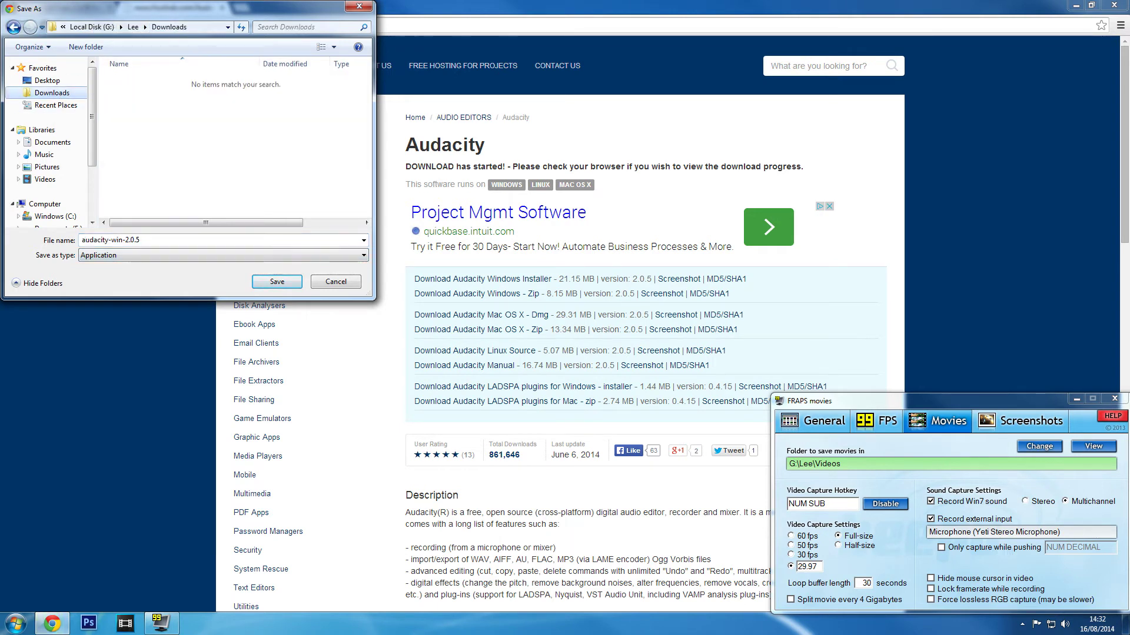
{"action": "left_click", "coordinate": [337, 282]}
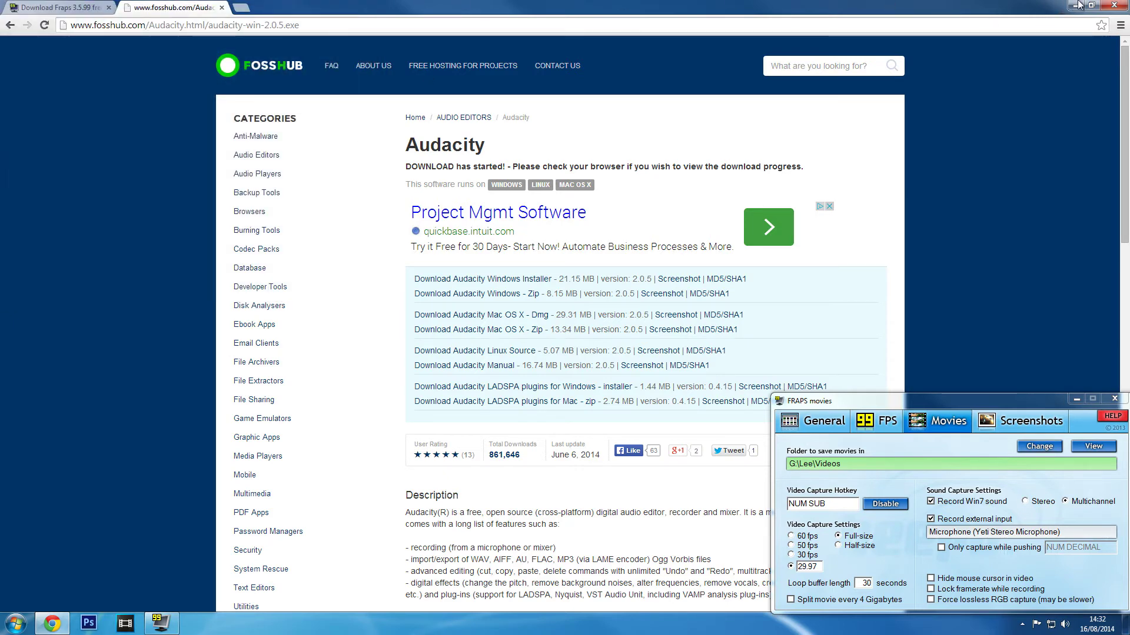
{"action": "left_click", "coordinate": [1115, 6]}
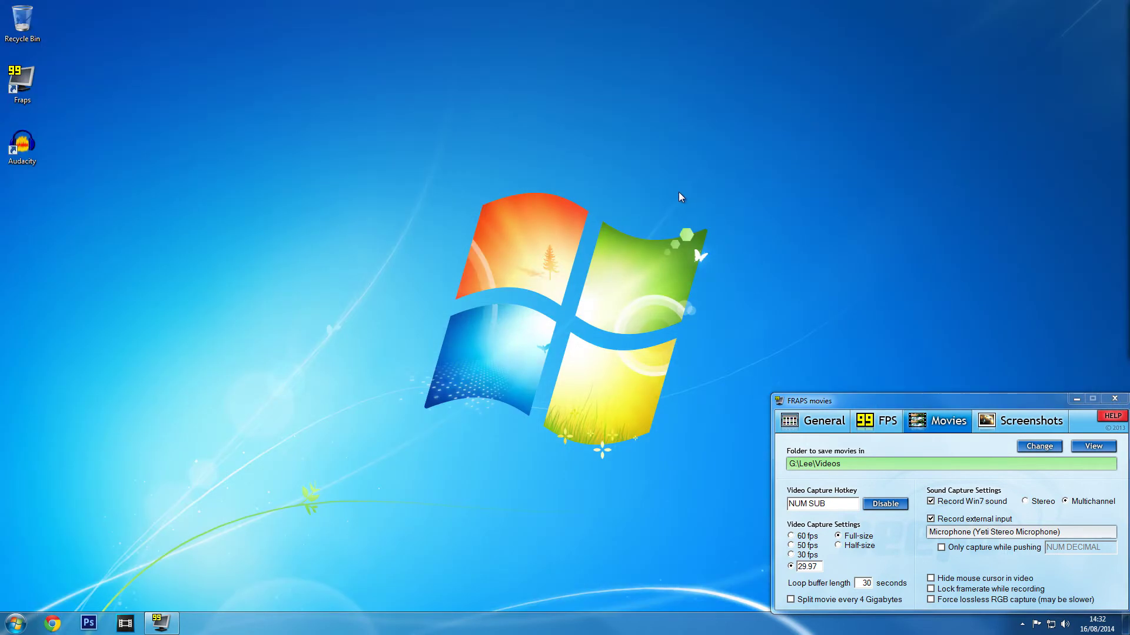
Launch Audacity from the desktop and open its keyboard preferences.
{"action": "double_click", "coordinate": [16, 154]}
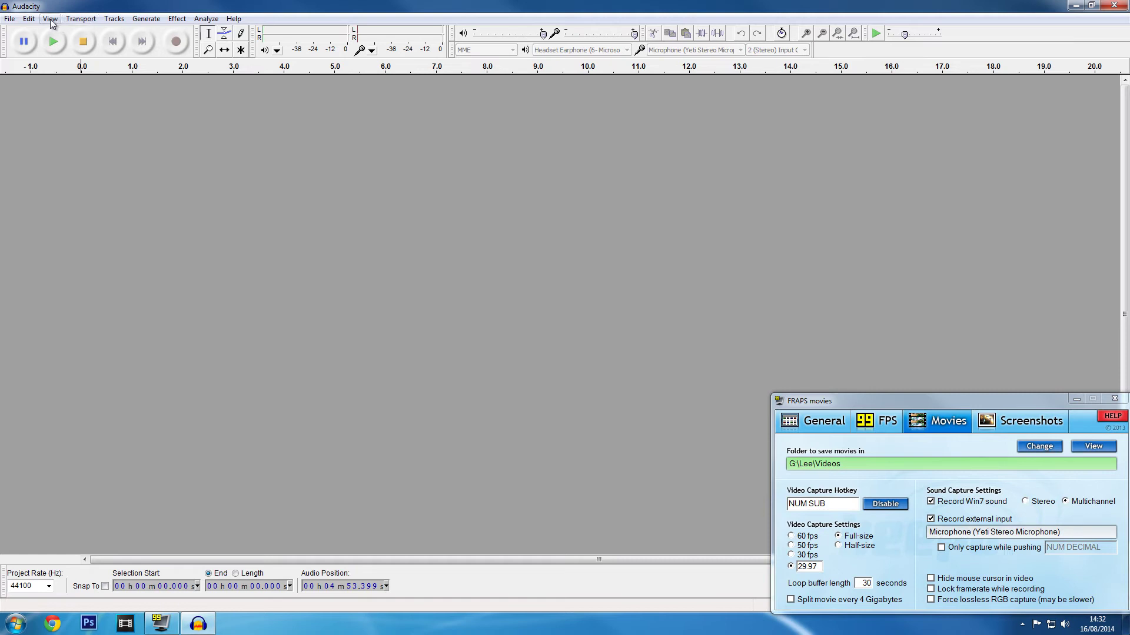
{"action": "left_click", "coordinate": [28, 18]}
{"action": "left_click", "coordinate": [71, 259]}
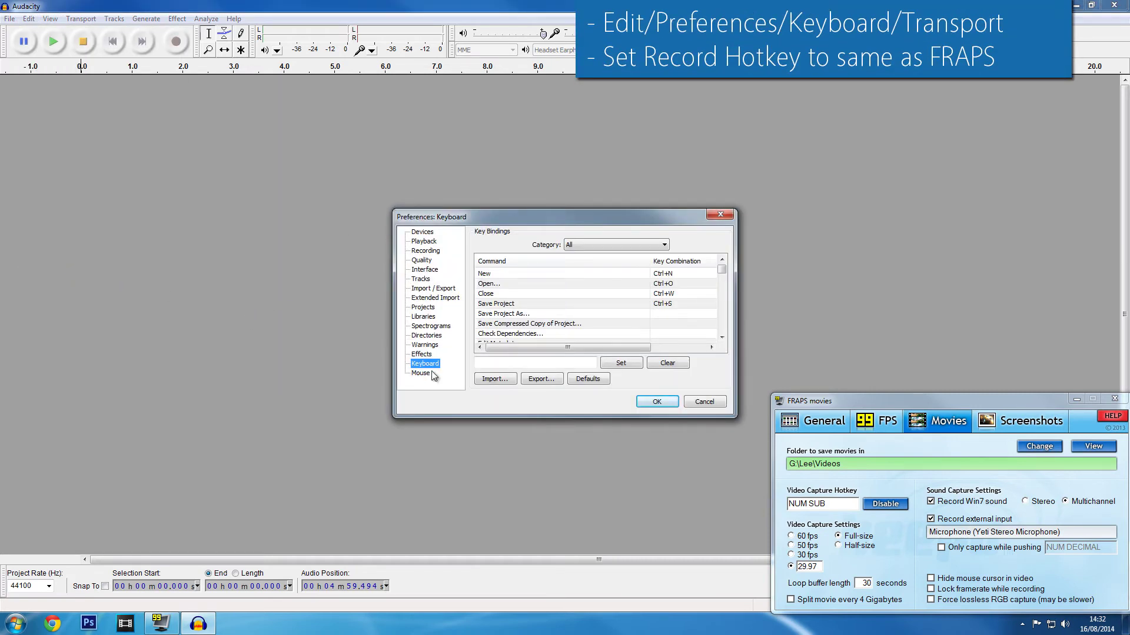
Filter the key bindings to the Transport category and select the Record command's NUMPAD_SUBTRACT shortcut to match the Fraps capture hotkey.
{"action": "left_click", "coordinate": [586, 247]}
{"action": "left_click", "coordinate": [579, 287]}
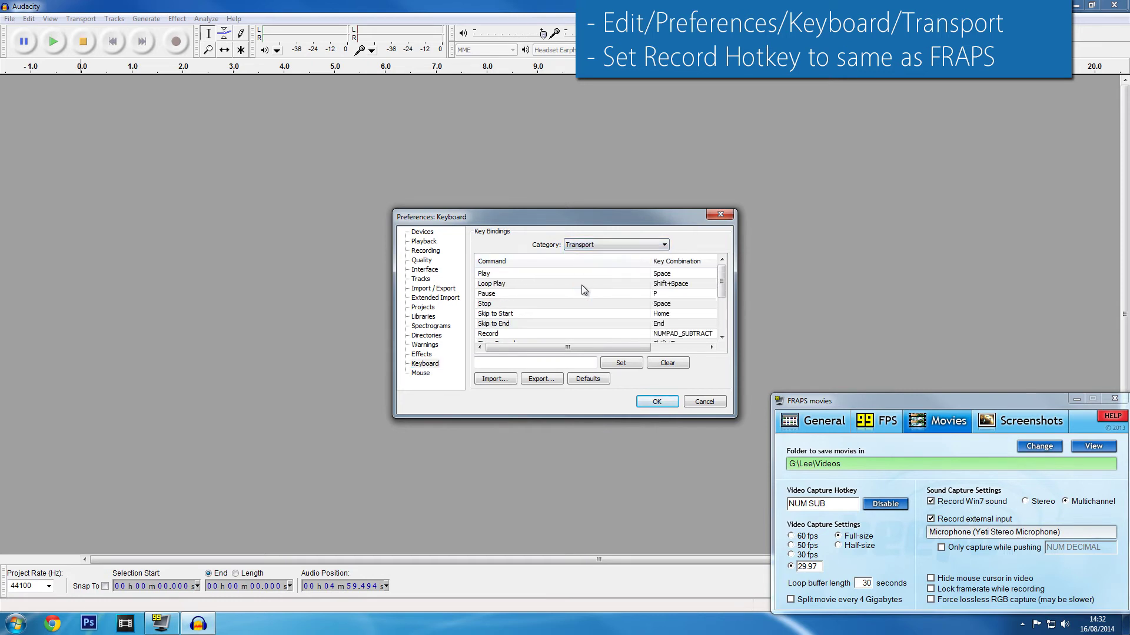
{"action": "left_click", "coordinate": [498, 335]}
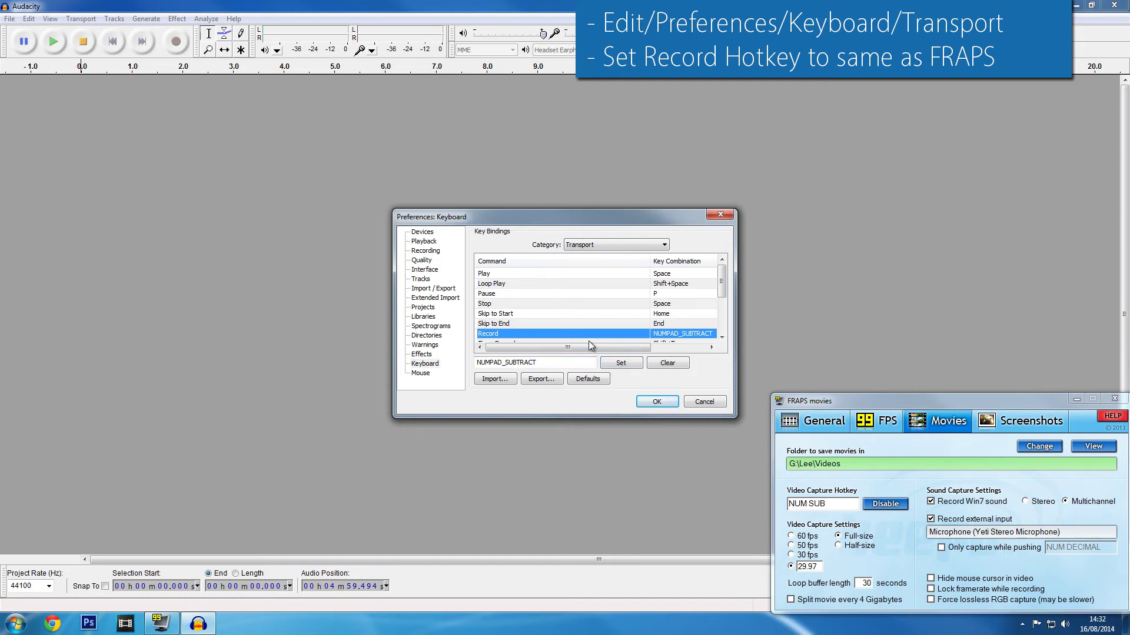
{"action": "left_click", "coordinate": [564, 363]}
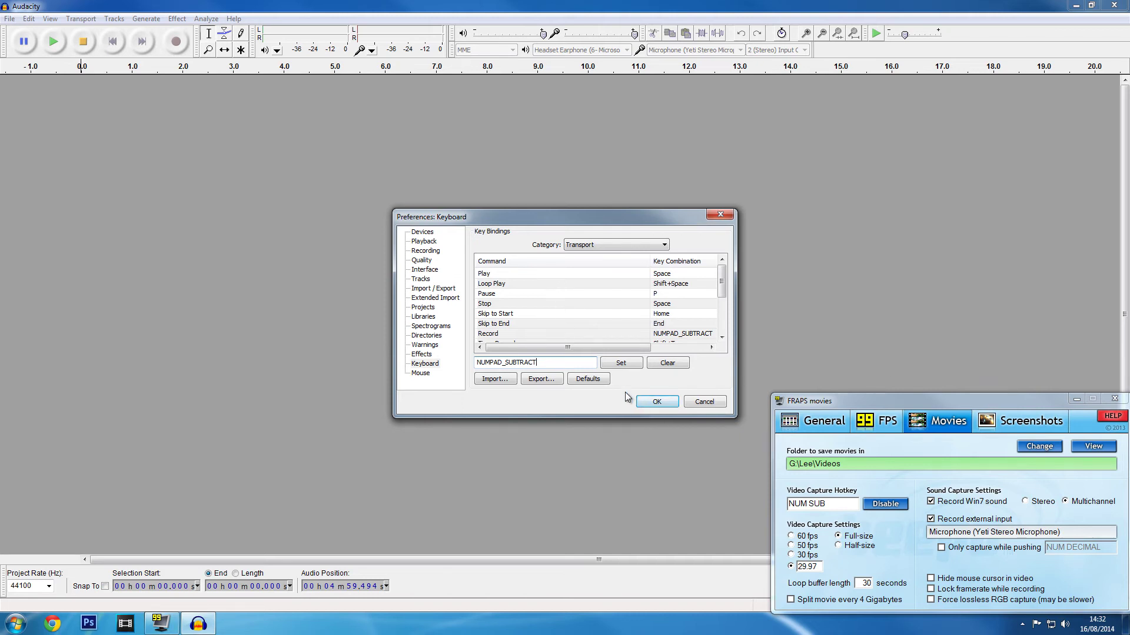
Enable "Only capture while pushing" for the external input in Fraps, with NUM DECIMAL as its push key.
{"action": "left_click", "coordinate": [955, 405]}
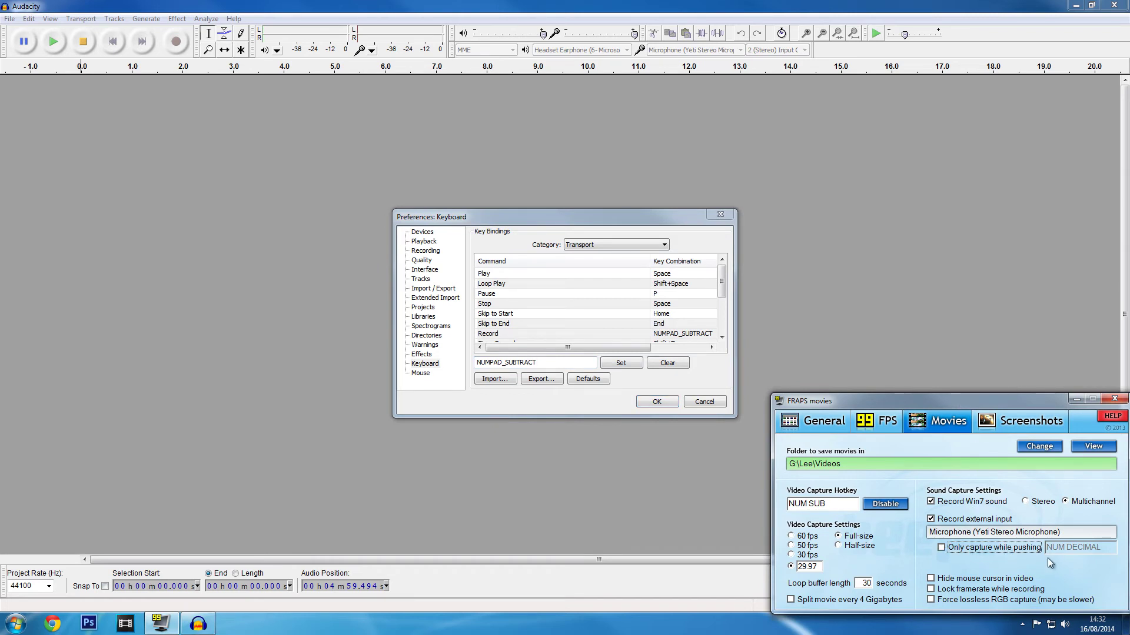
{"action": "left_click", "coordinate": [942, 548]}
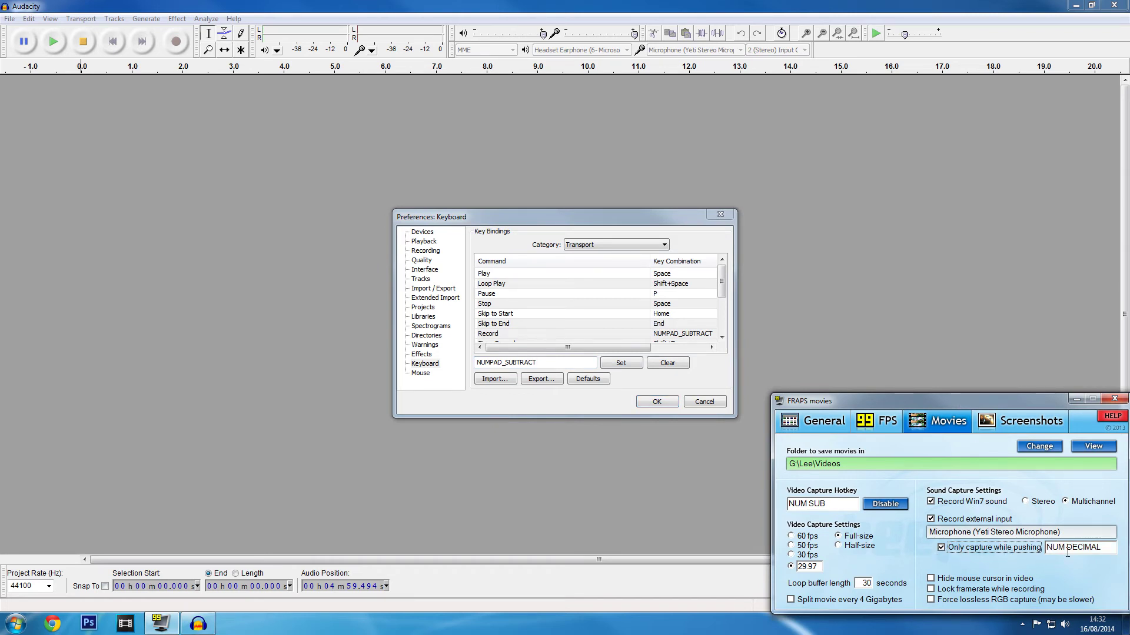
{"action": "left_click", "coordinate": [1102, 547]}
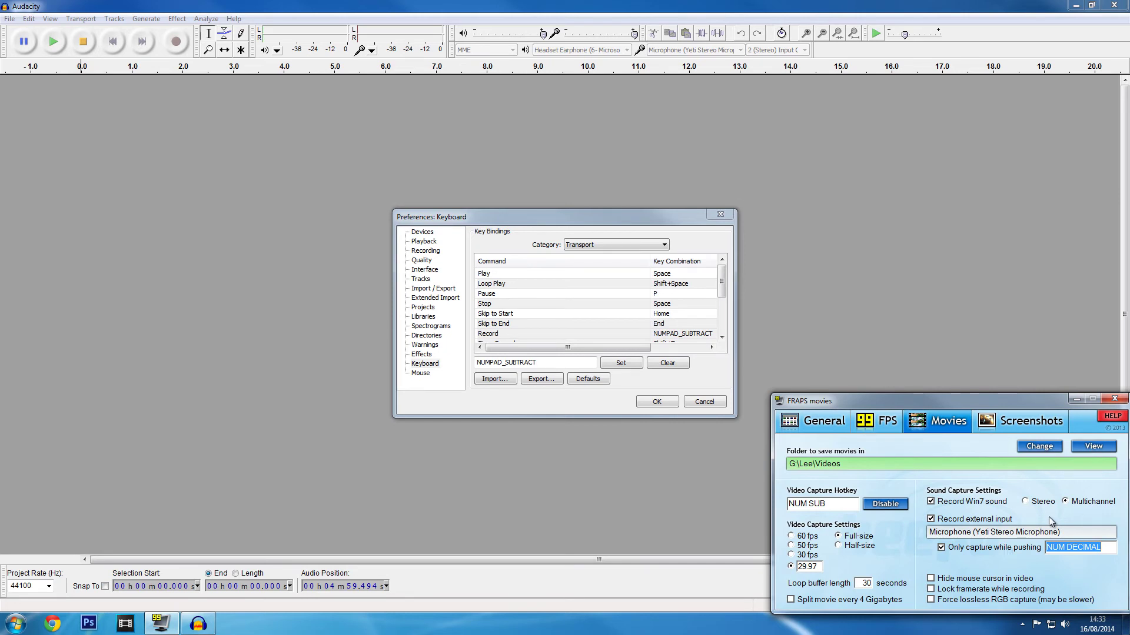
Launch Minecraft alongside the recording tools and bring the Audacity window back to the front.
{"action": "key", "text": "super"}
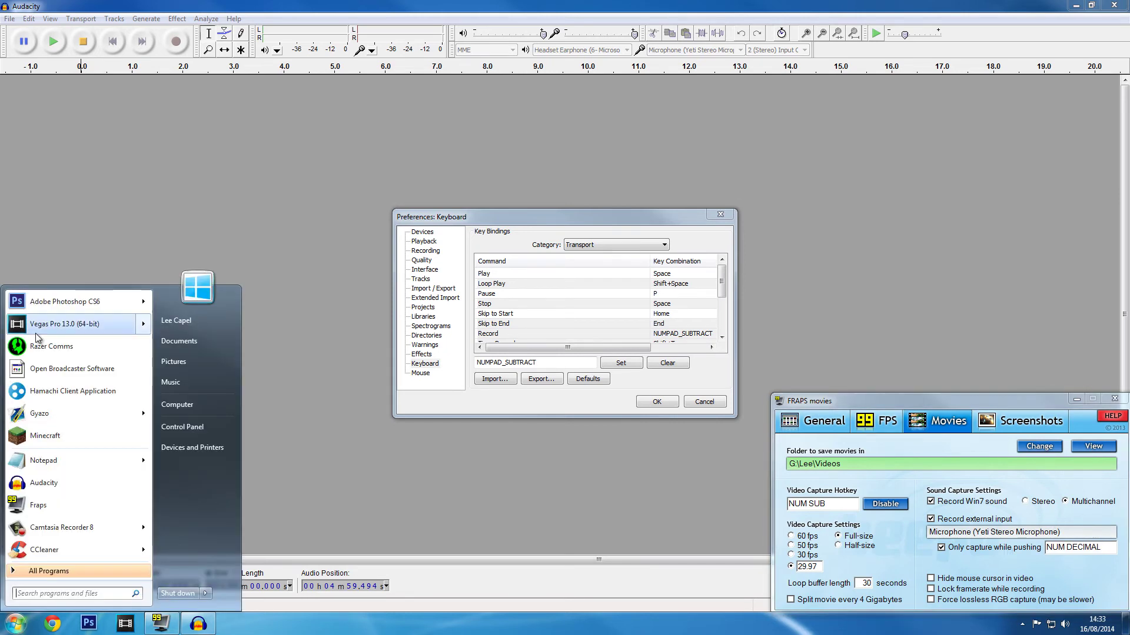
{"action": "left_click", "coordinate": [49, 438]}
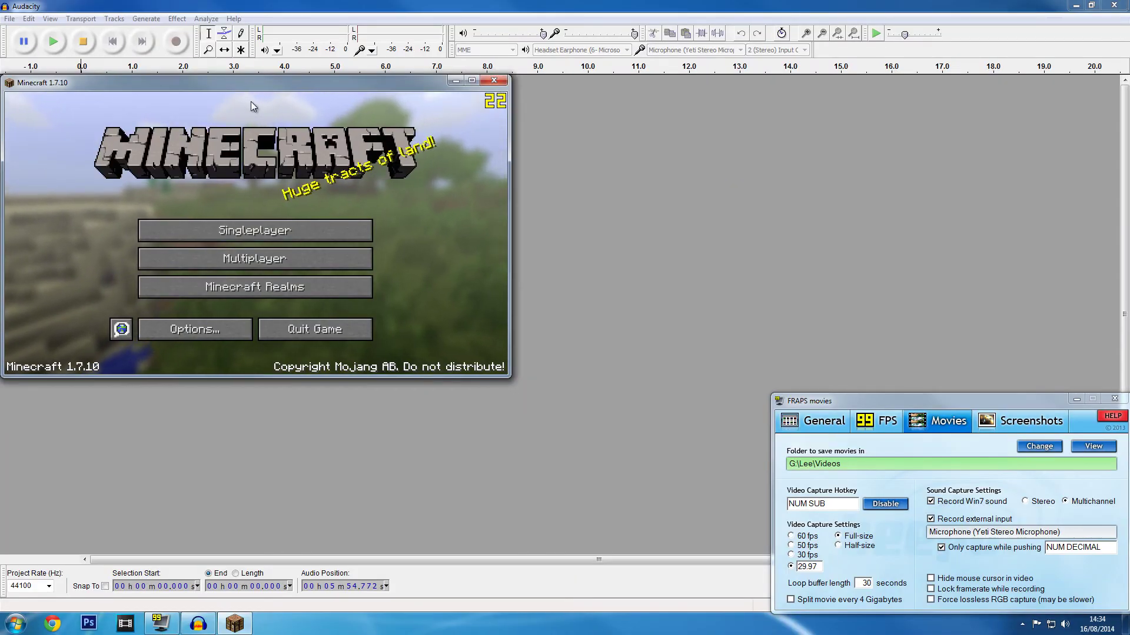
{"action": "left_click", "coordinate": [598, 140]}
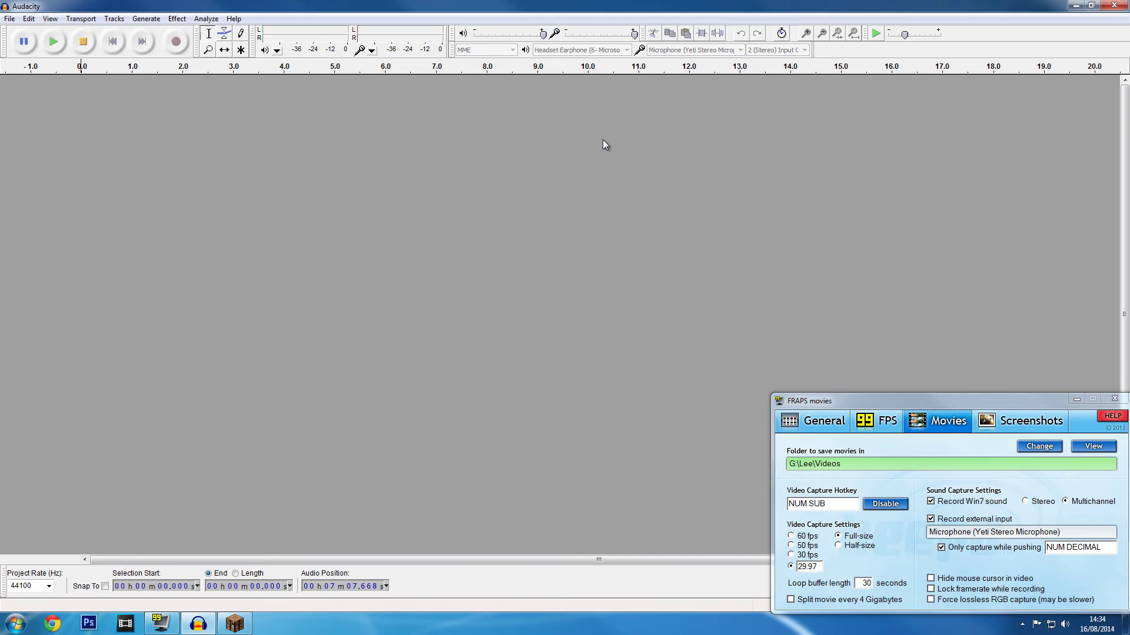
Record a test audio track in Audacity while switching to Minecraft and back, stop it, and undo the recording.
{"action": "left_click", "coordinate": [175, 41]}
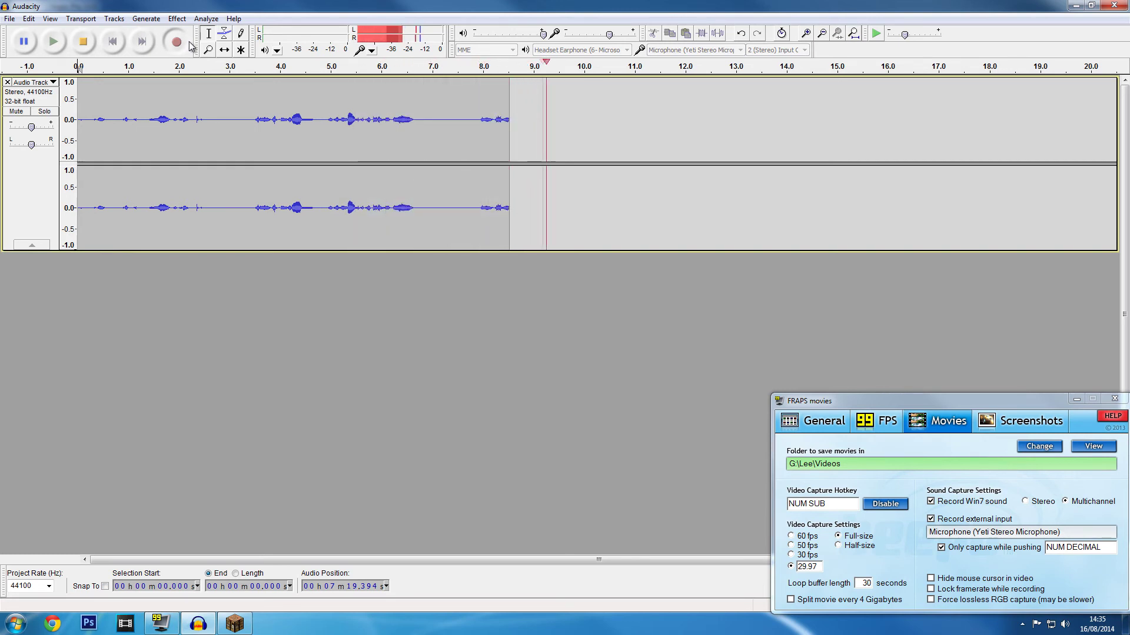
{"action": "left_click", "coordinate": [250, 623]}
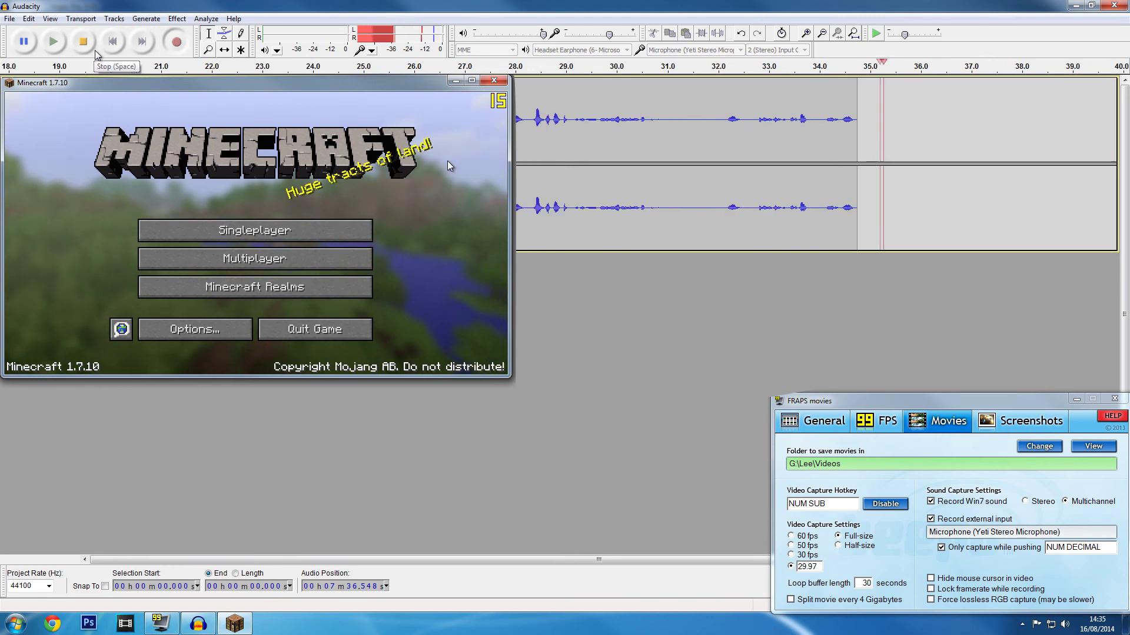
{"action": "key", "text": "alt+Tab"}
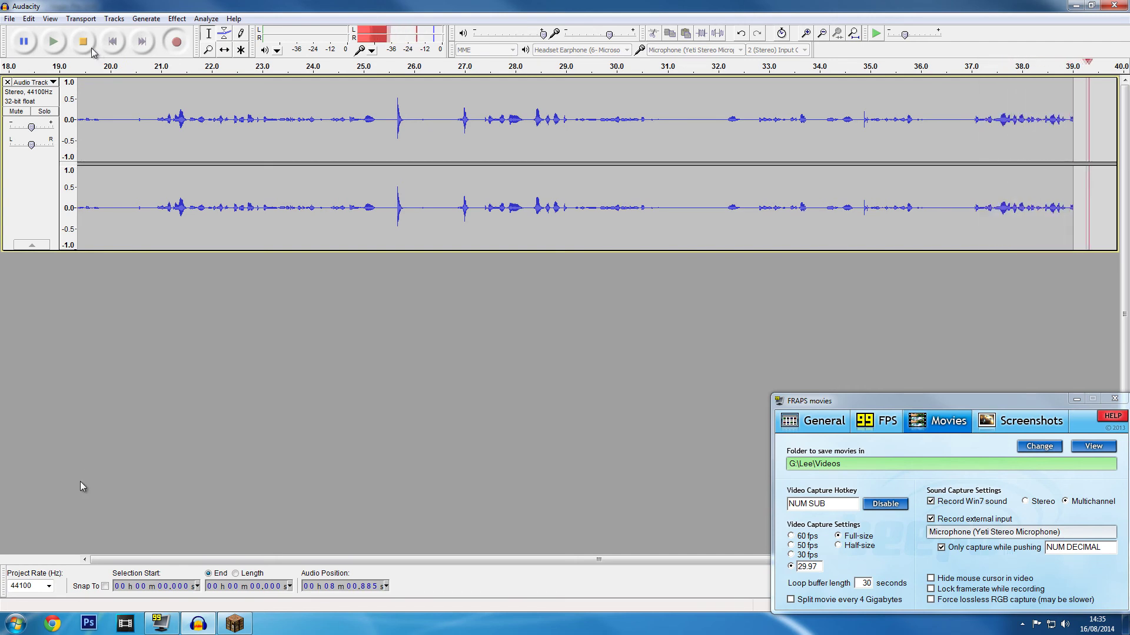
{"action": "left_click", "coordinate": [82, 41]}
{"action": "key", "text": "ctrl+z"}
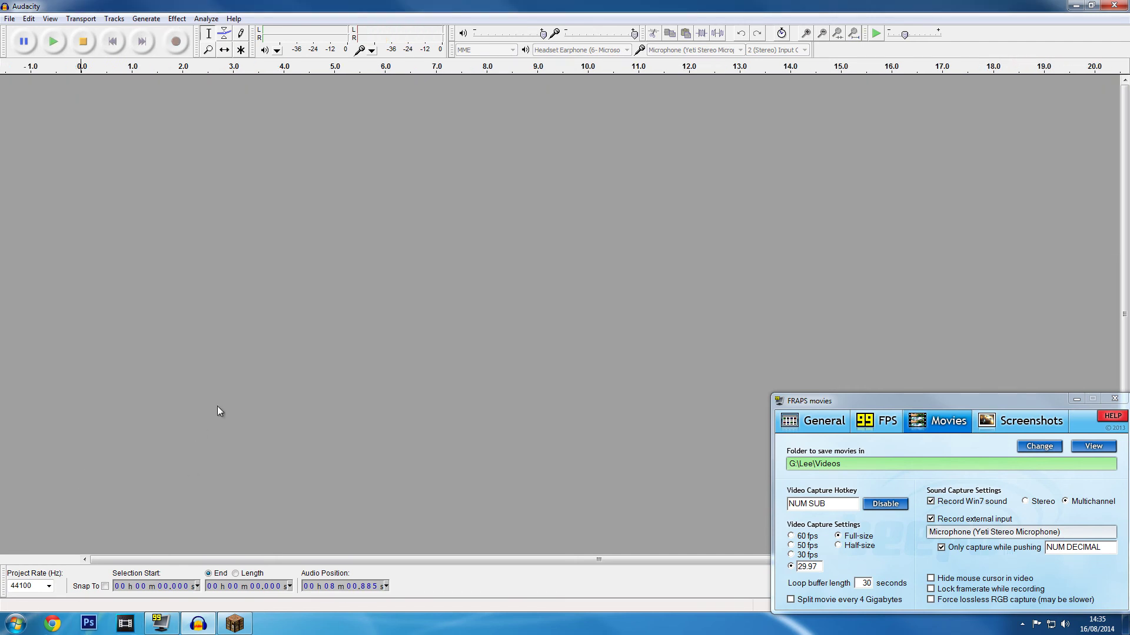